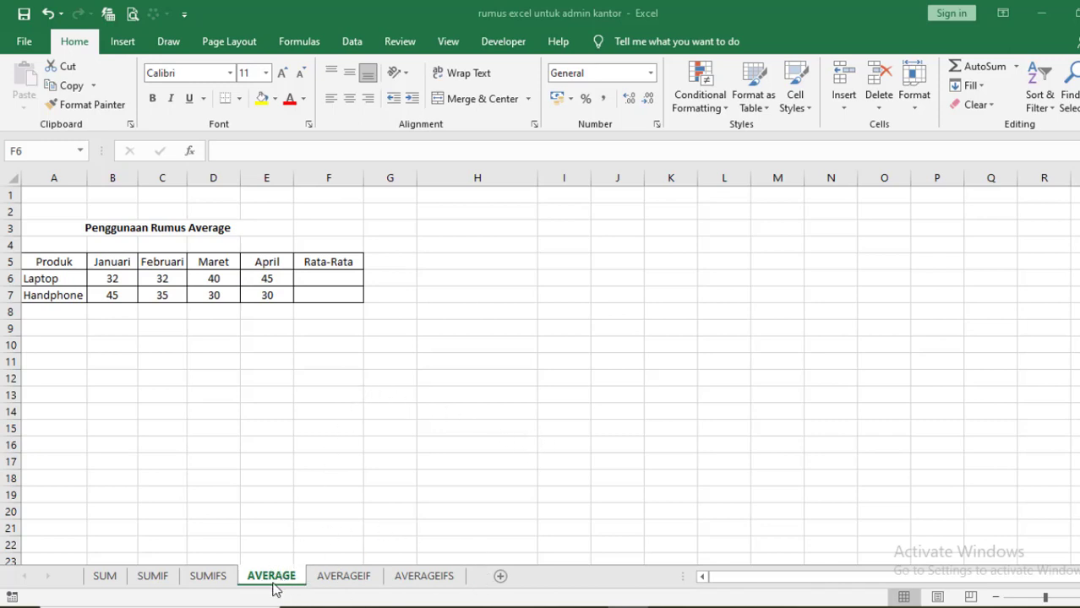
Step: Calculate the Laptop row's average in cell F6 with an AVERAGE formula over B6:E6
{"action": "left_click", "coordinate": [328, 286]}
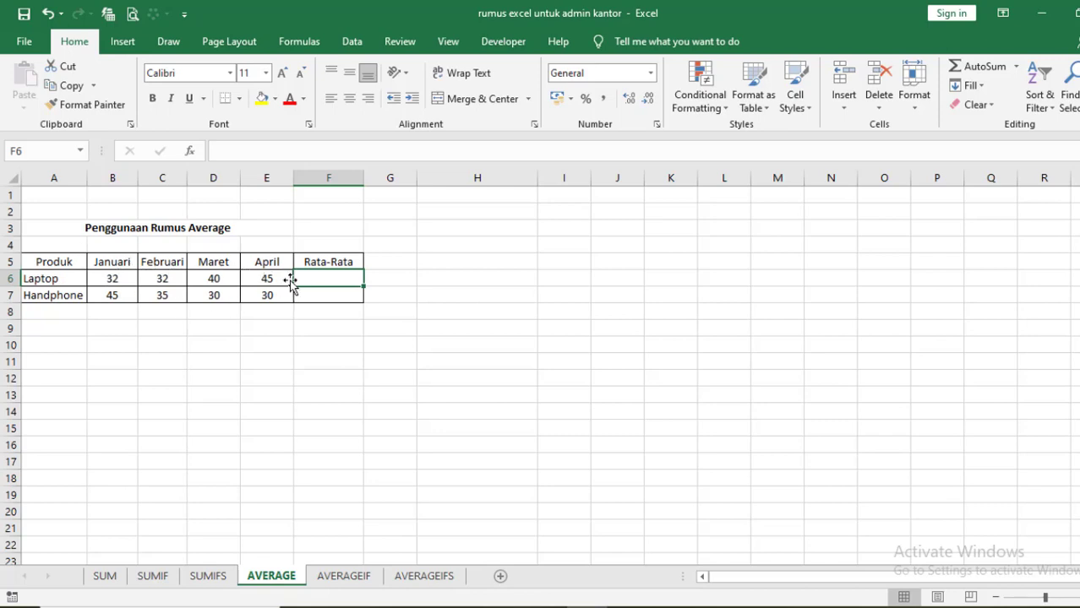
{"action": "type", "text": "=ave"}
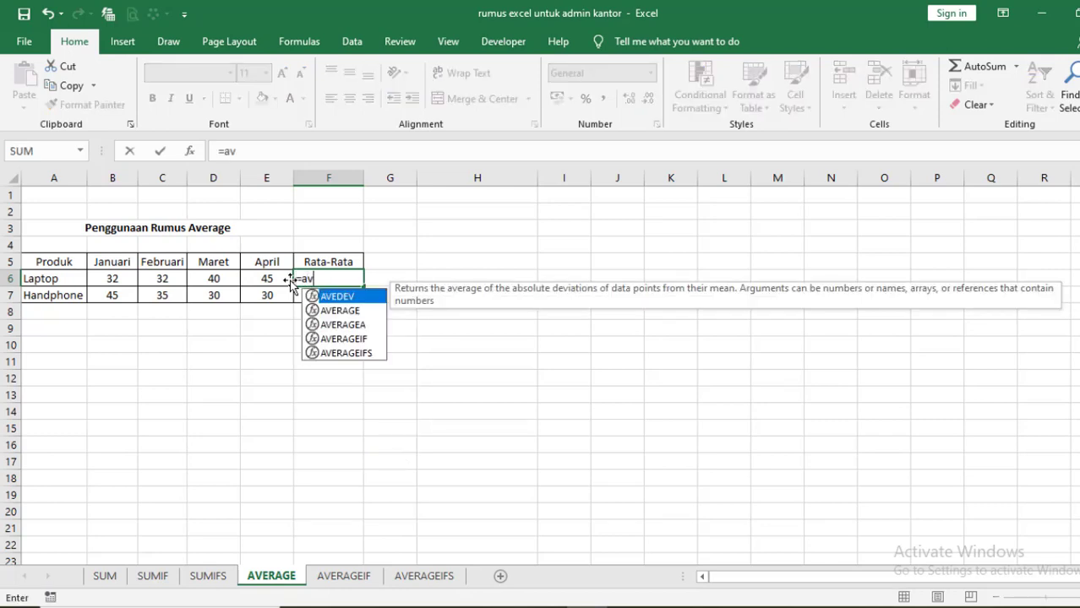
{"action": "double_click", "coordinate": [339, 311]}
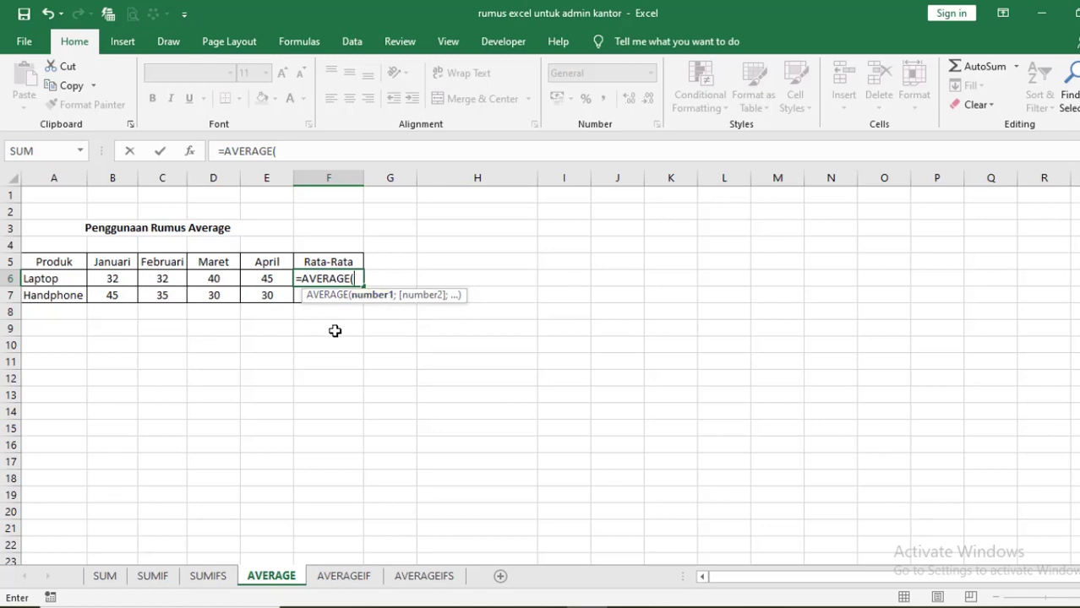
{"action": "left_click_drag", "start_coordinate": [118, 278], "coordinate": [267, 279]}
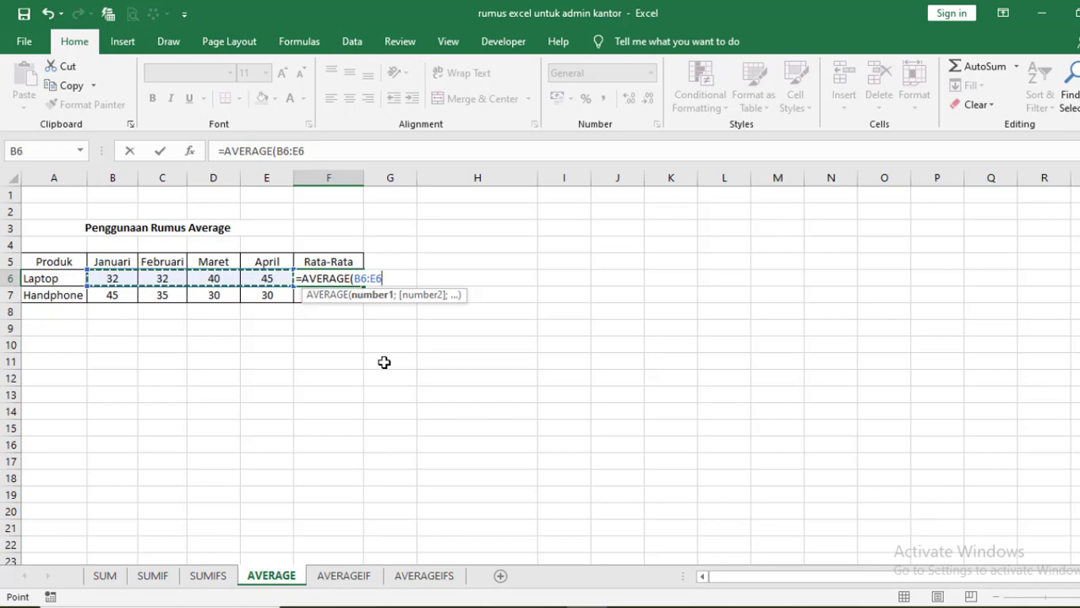
{"action": "key", "text": "Return"}
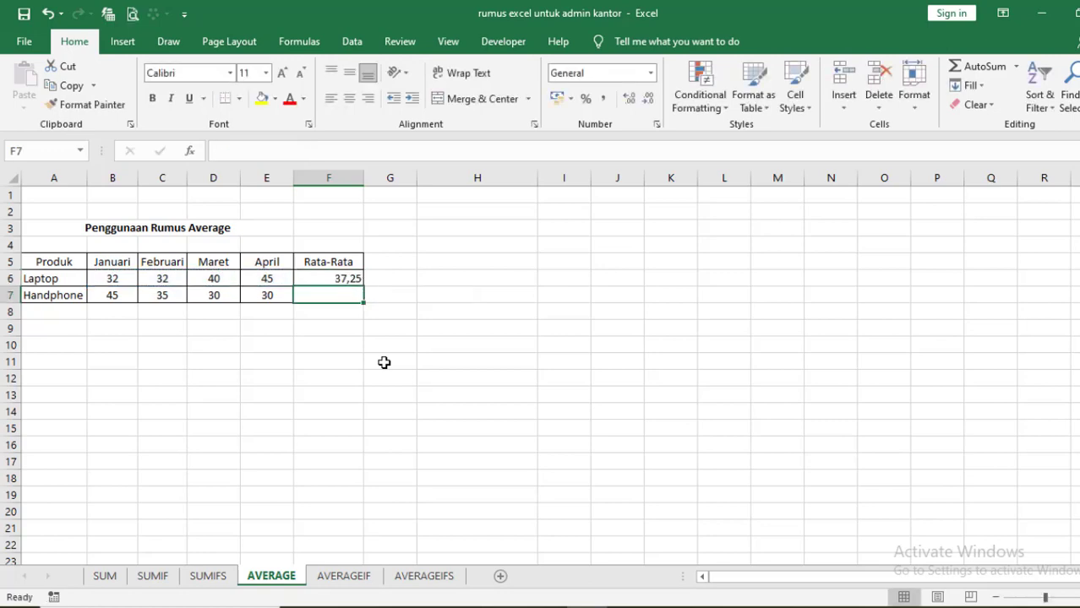
{"action": "left_click", "coordinate": [348, 278]}
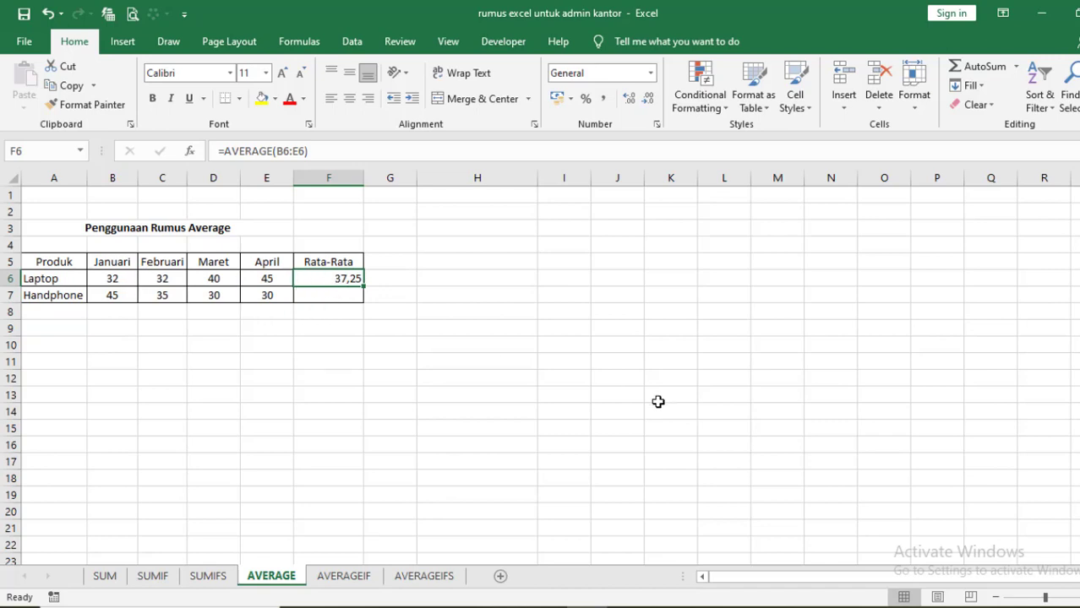
Step: Cross-check the Laptop average in cell H12 with the formula =SUM(B6:E6)/4
{"action": "left_click", "coordinate": [477, 378]}
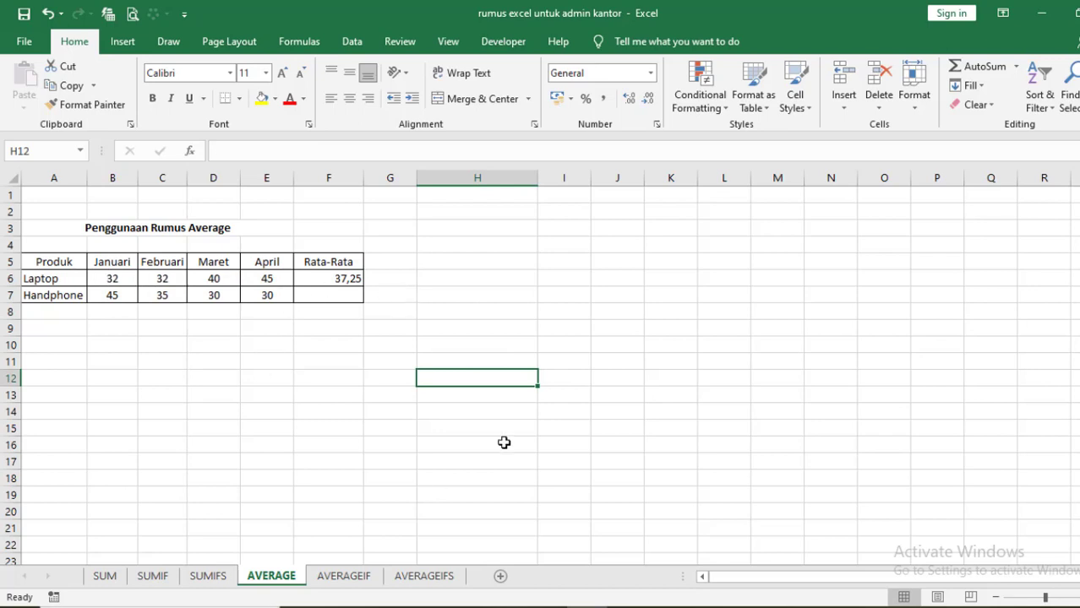
{"action": "type", "text": "="}
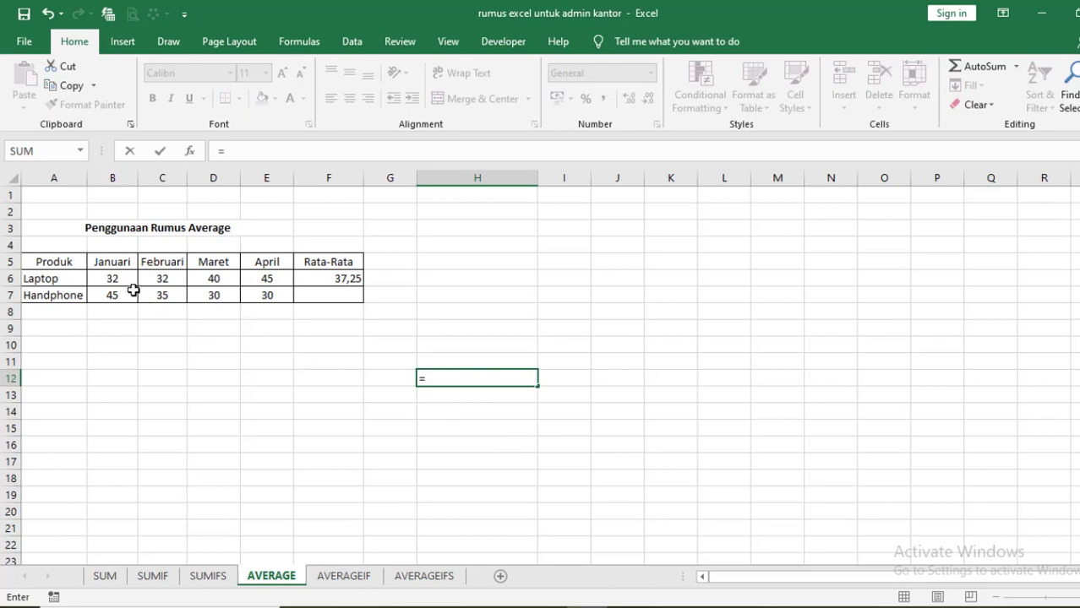
{"action": "type", "text": "sum"}
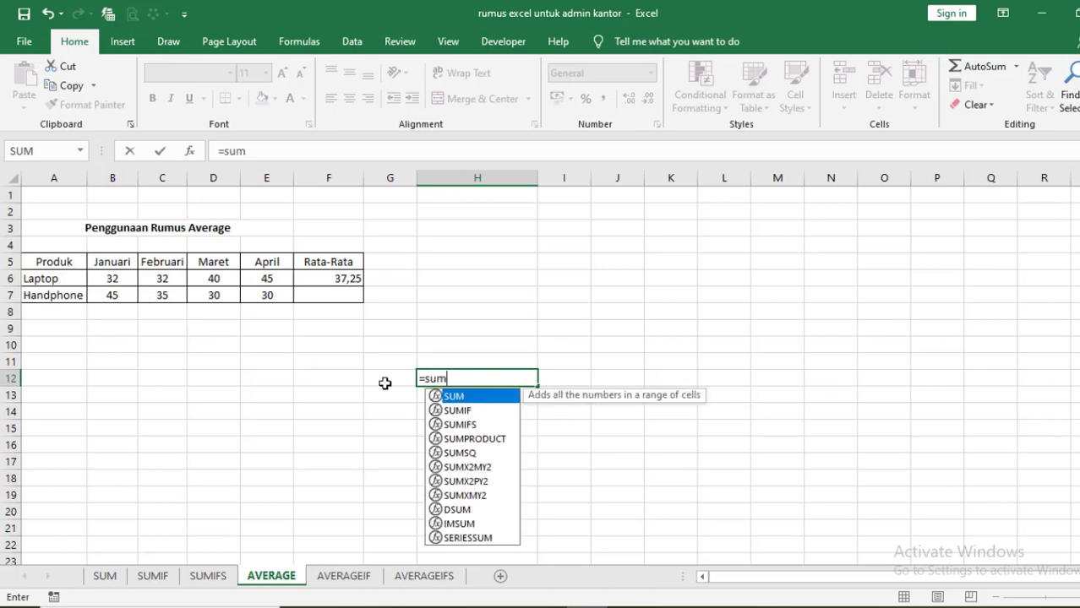
{"action": "double_click", "coordinate": [449, 396]}
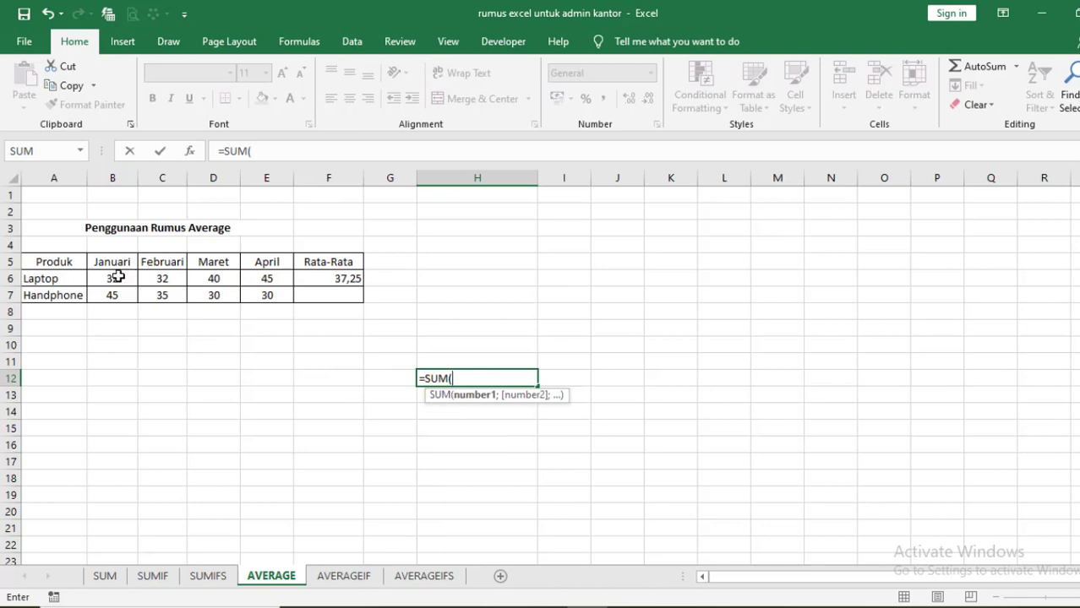
{"action": "left_click_drag", "start_coordinate": [118, 276], "coordinate": [266, 279]}
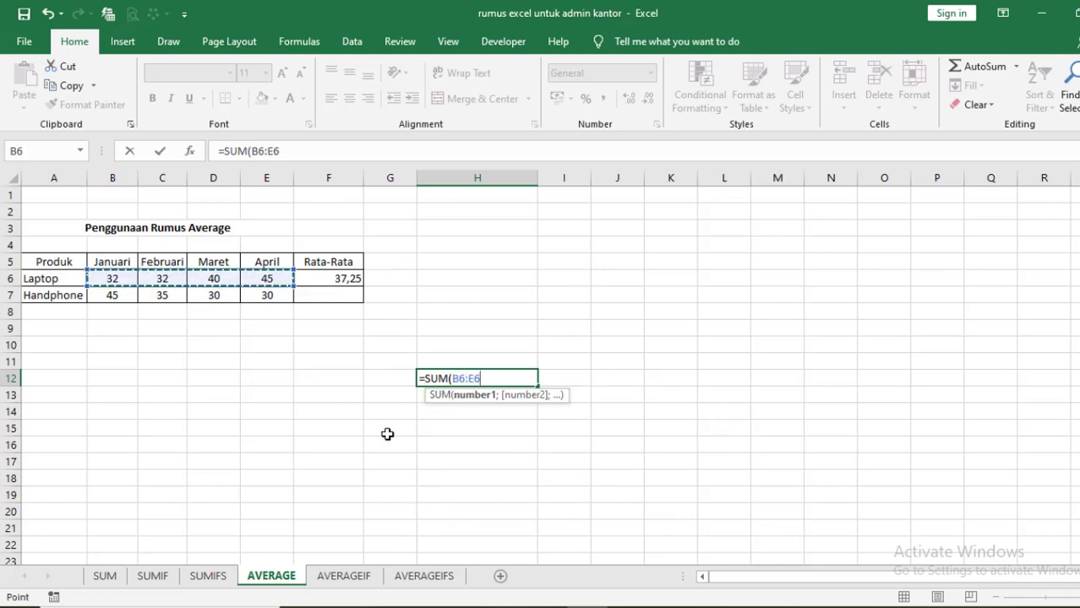
{"action": "type", "text": ")/4"}
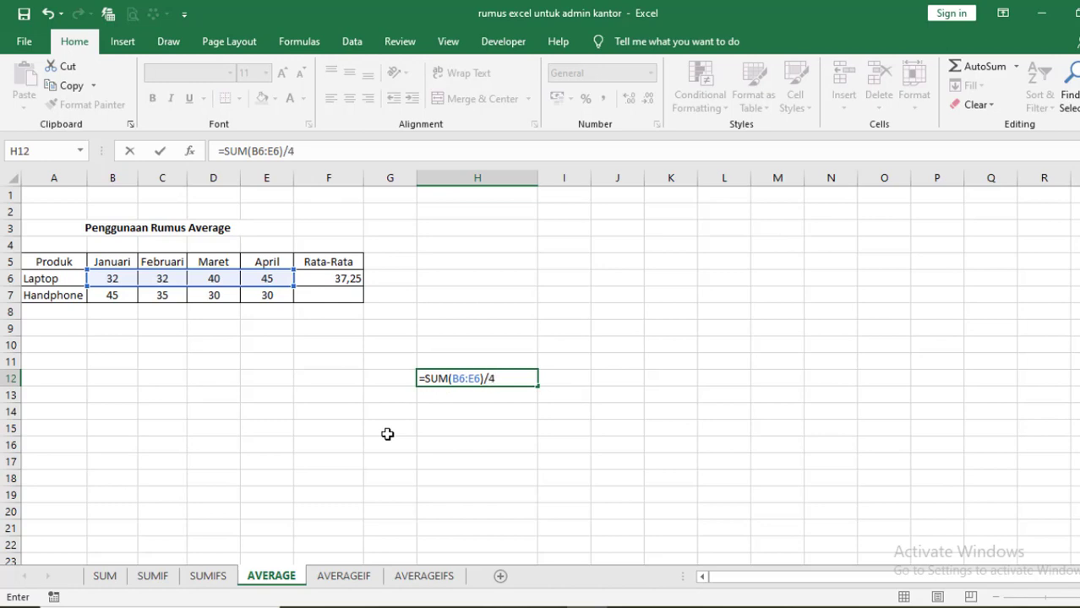
{"action": "key", "text": "Return"}
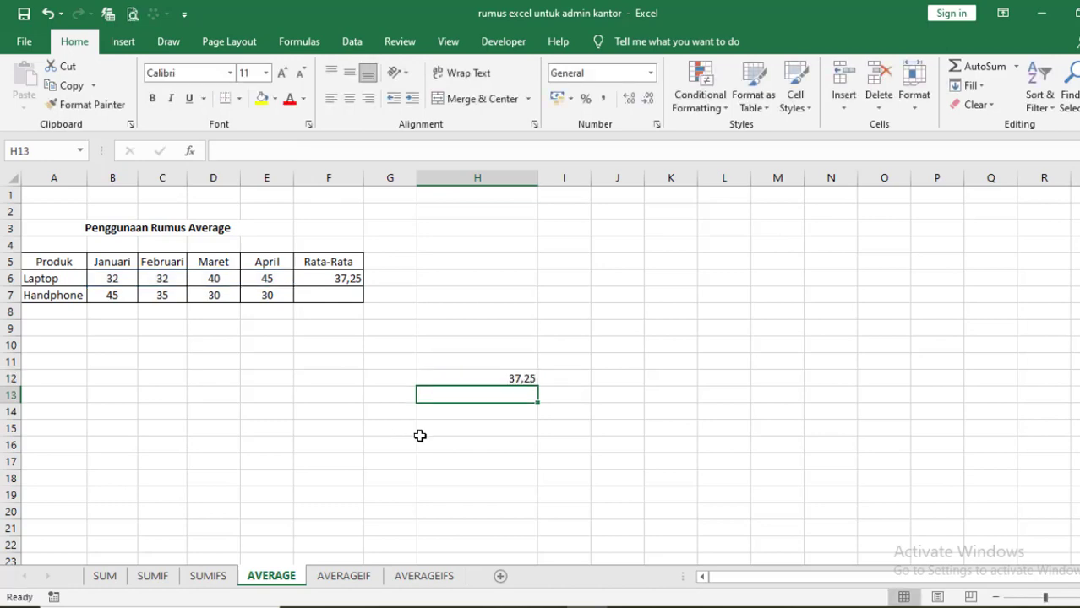
Step: Delete the check formula from cell H12
{"action": "left_click", "coordinate": [493, 379]}
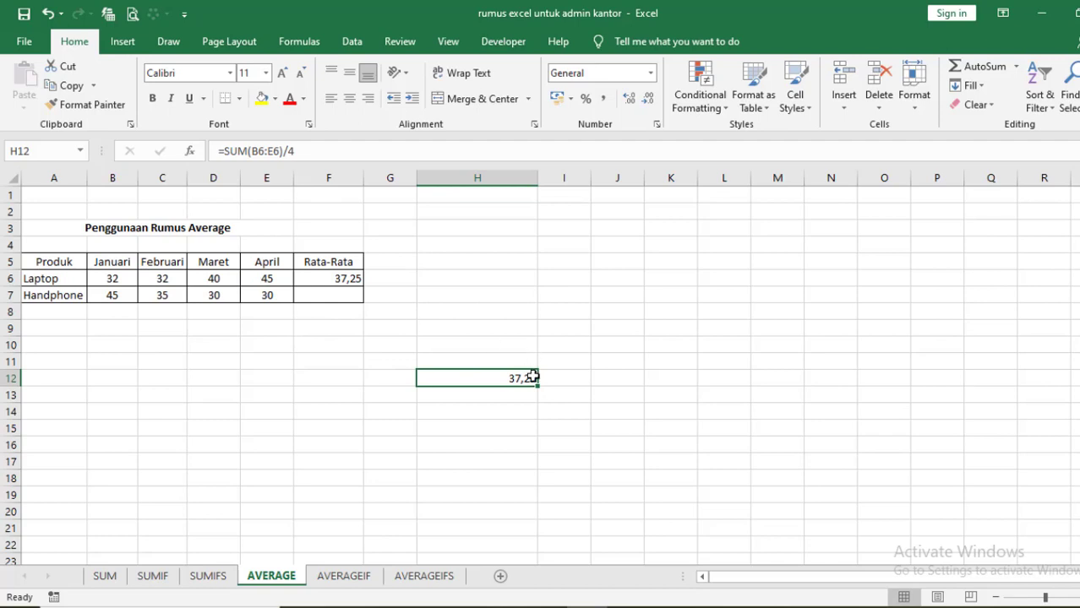
{"action": "key", "text": "Delete"}
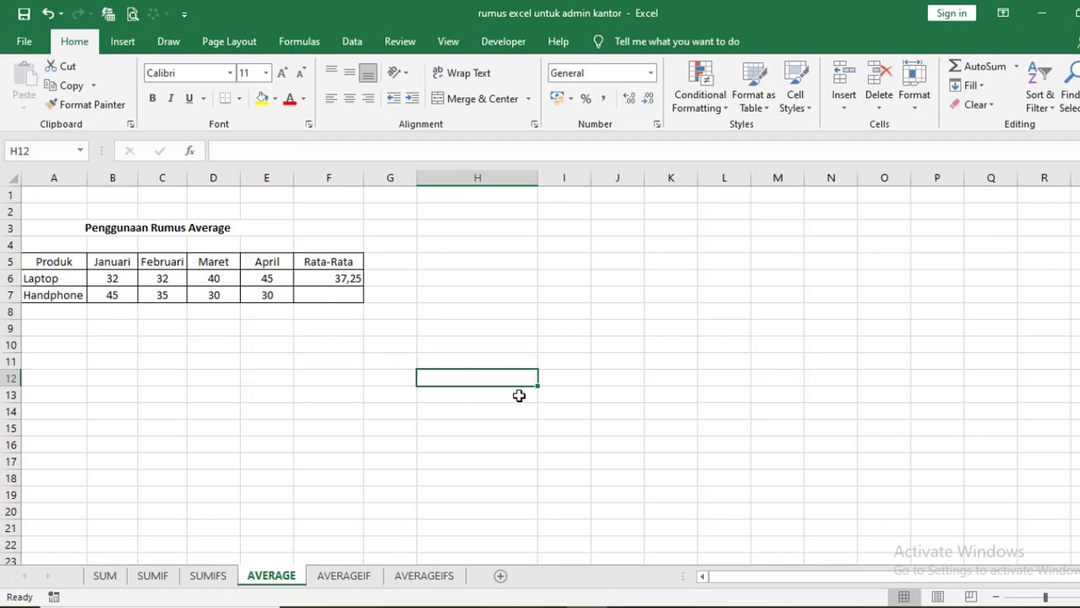
{"action": "left_click", "coordinate": [376, 365]}
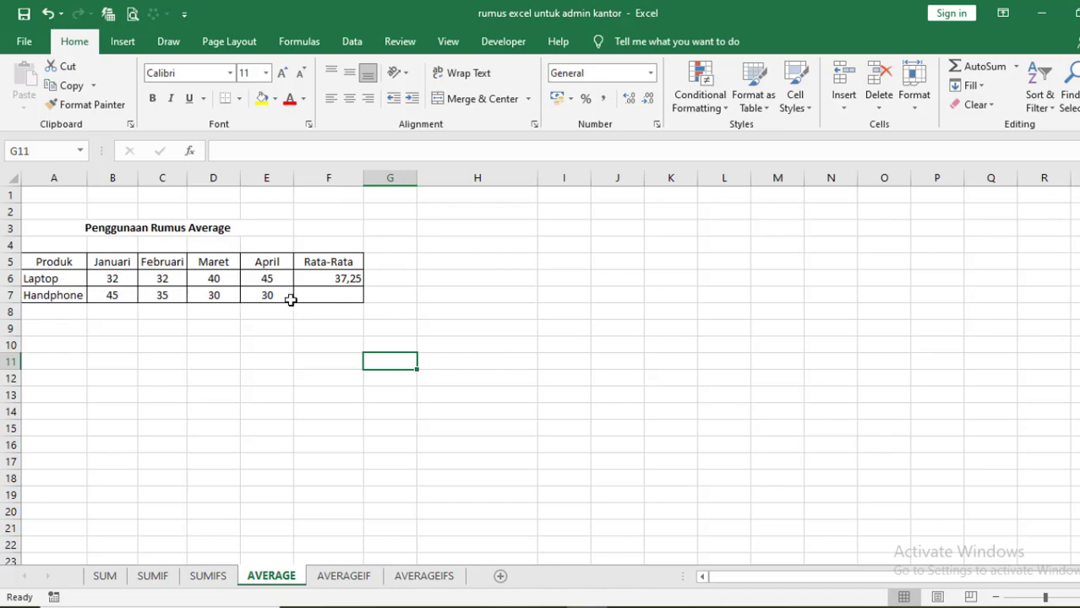
Step: Fill the AVERAGE formula from F6 down to F7 for the Handphone row
{"action": "left_click", "coordinate": [348, 277]}
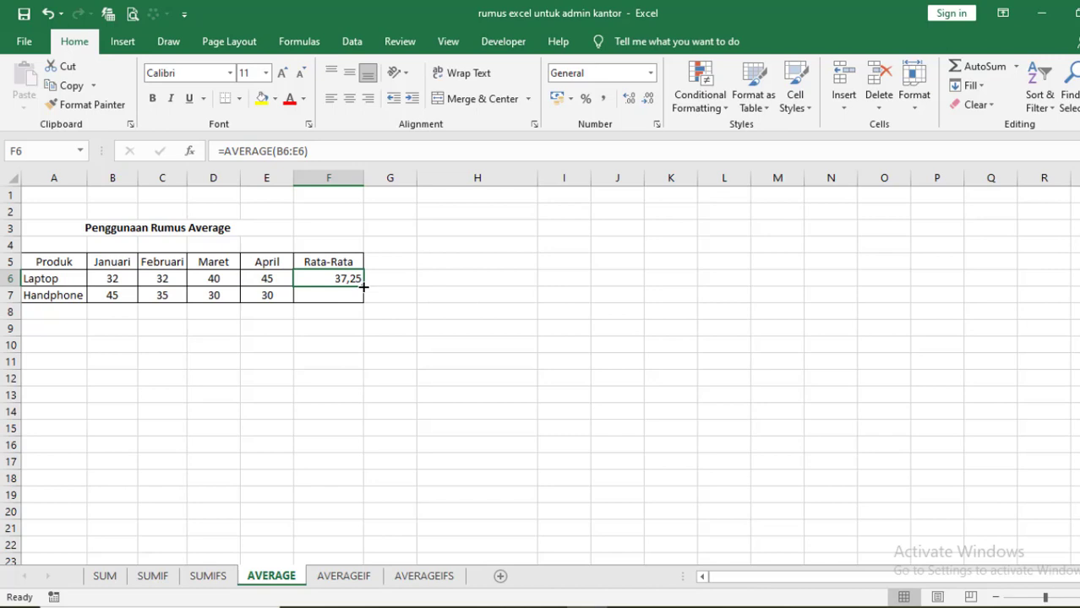
{"action": "left_click_drag", "start_coordinate": [364, 288], "coordinate": [363, 289]}
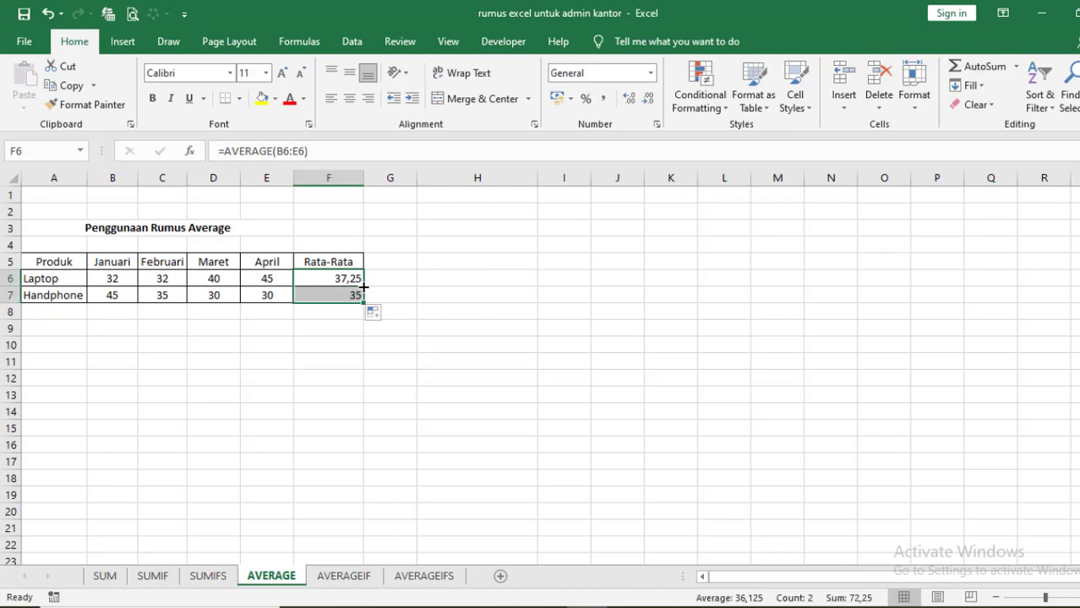
{"action": "left_click", "coordinate": [396, 331]}
{"action": "left_click", "coordinate": [356, 278]}
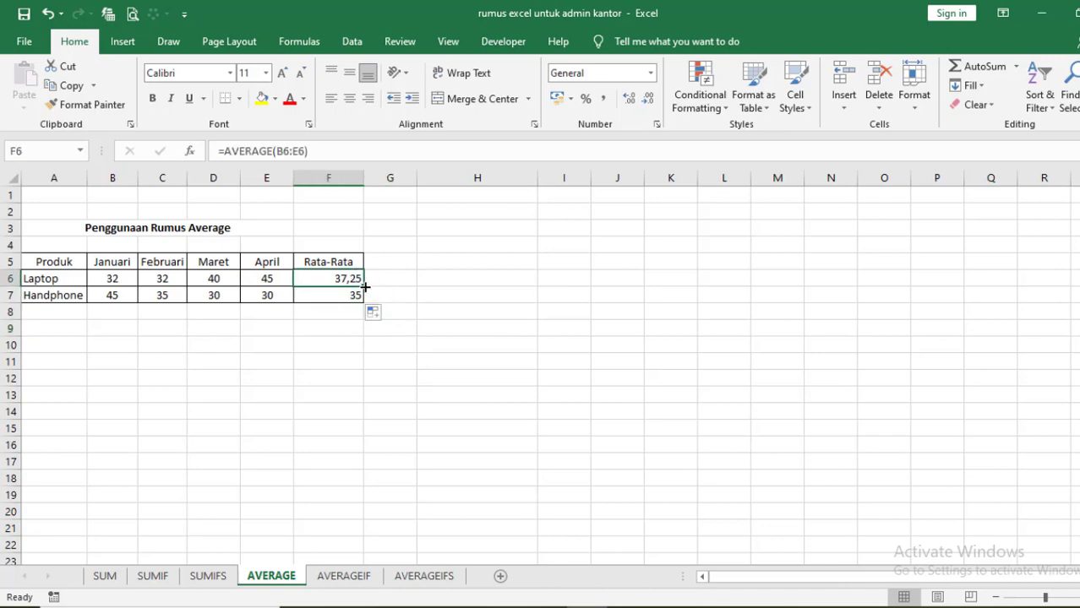
{"action": "left_click_drag", "start_coordinate": [365, 287], "coordinate": [366, 297]}
{"action": "left_click", "coordinate": [551, 377]}
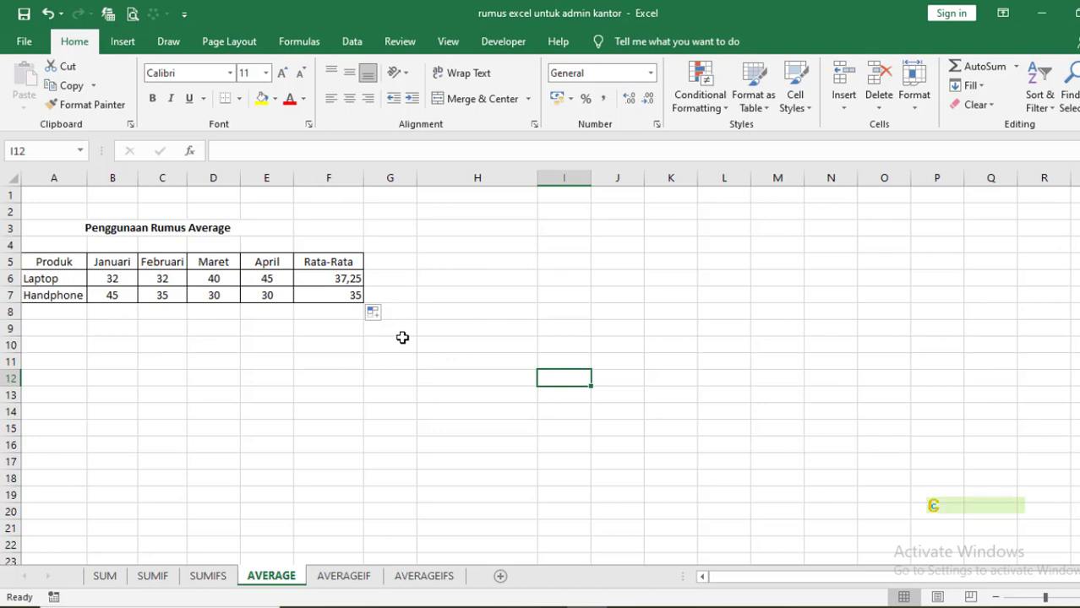
Step: On the AVERAGEIF sheet, average Surabaya's sales in F6 with AVERAGEIF, using range B6:B11, criterion "Surabaya" and average range C6:C11
{"action": "left_click", "coordinate": [353, 589]}
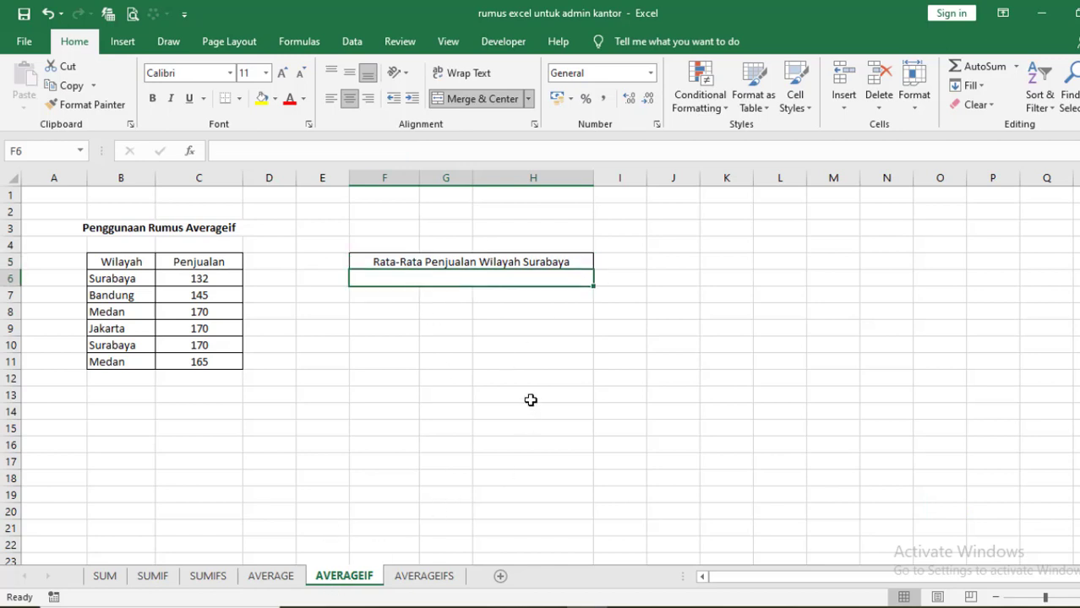
{"action": "type", "text": "=ave"}
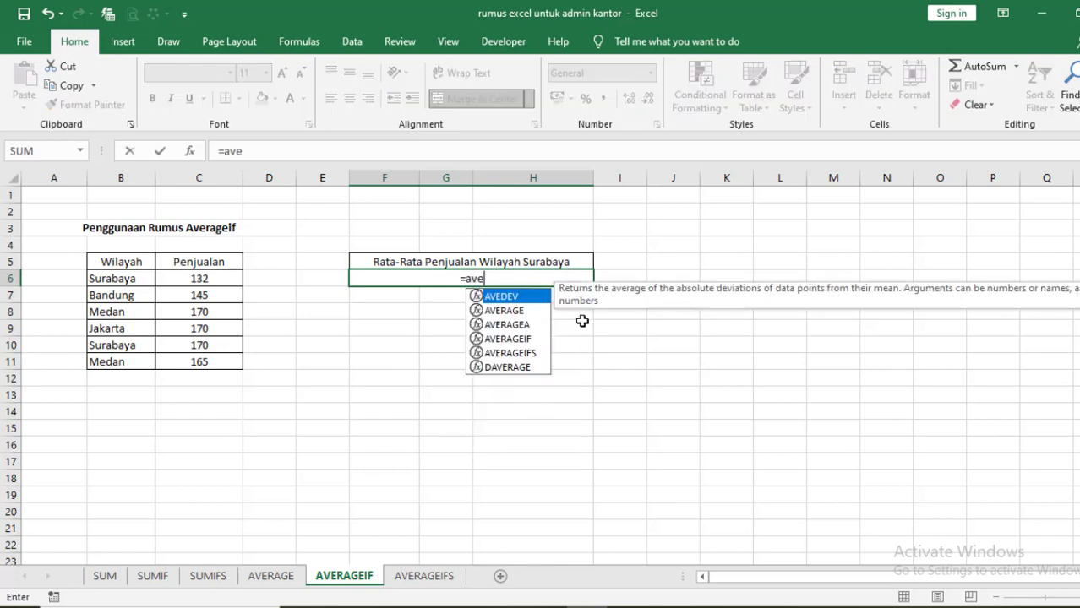
{"action": "double_click", "coordinate": [520, 339]}
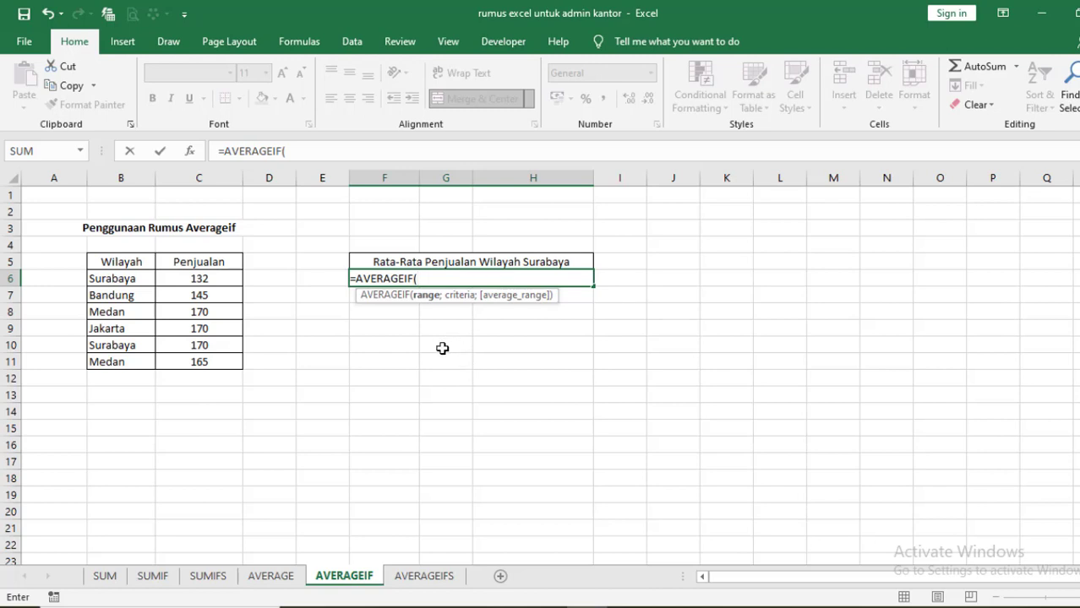
{"action": "left_click_drag", "start_coordinate": [123, 280], "coordinate": [127, 363]}
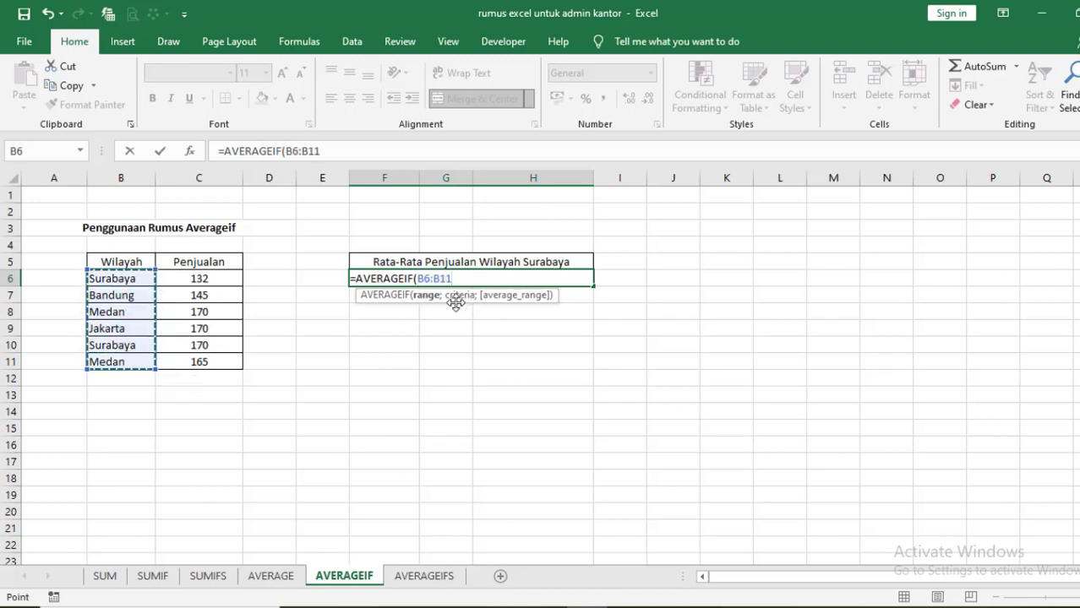
{"action": "type", "text": ";\"Surabaya"}
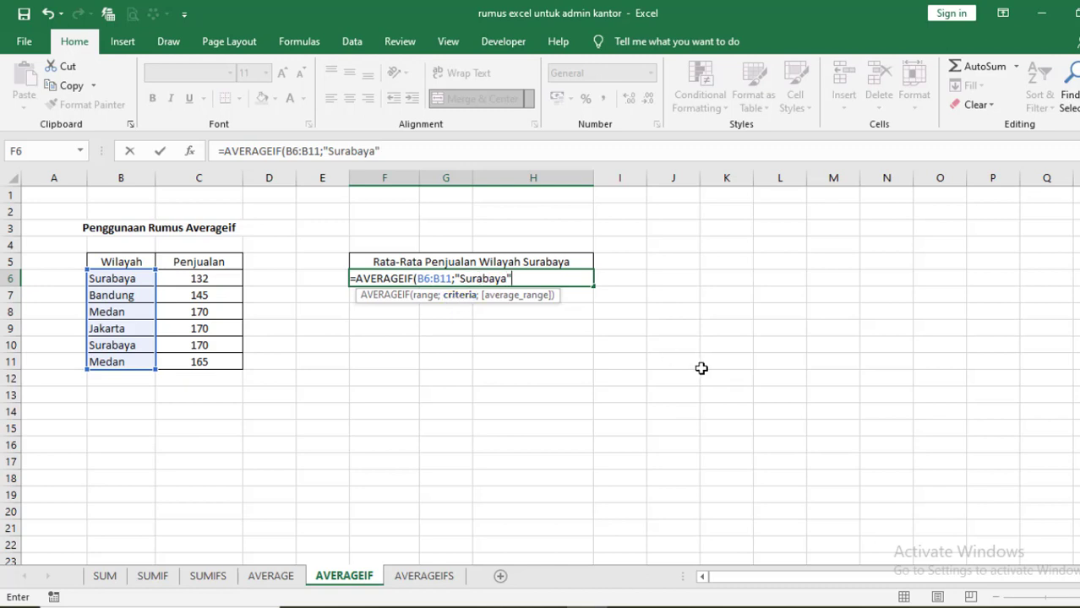
{"action": "type", "text": ";"}
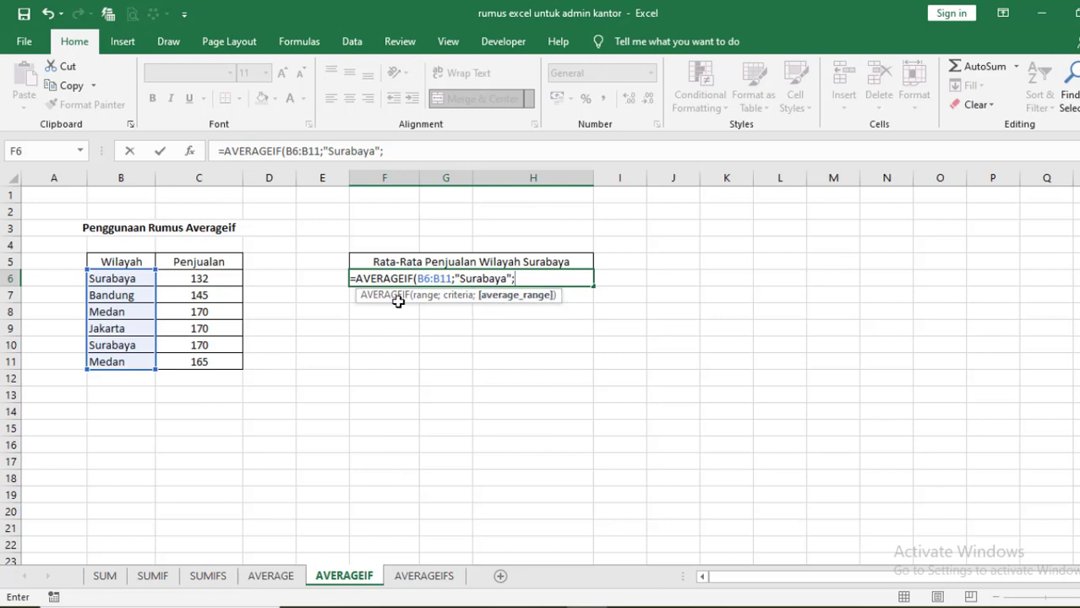
{"action": "left_click_drag", "start_coordinate": [220, 278], "coordinate": [211, 365]}
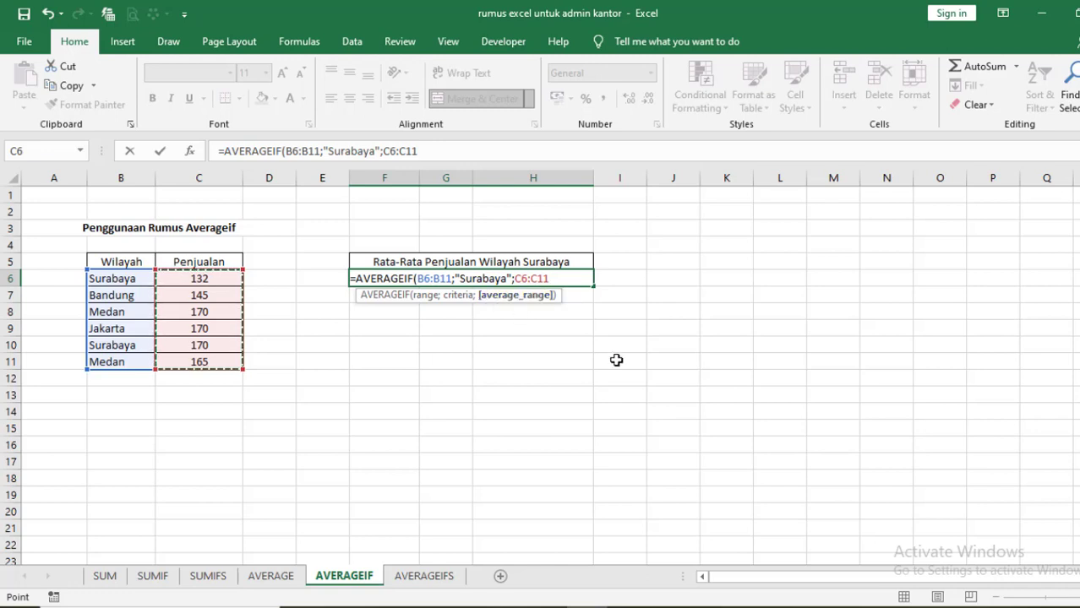
{"action": "key", "text": "Return"}
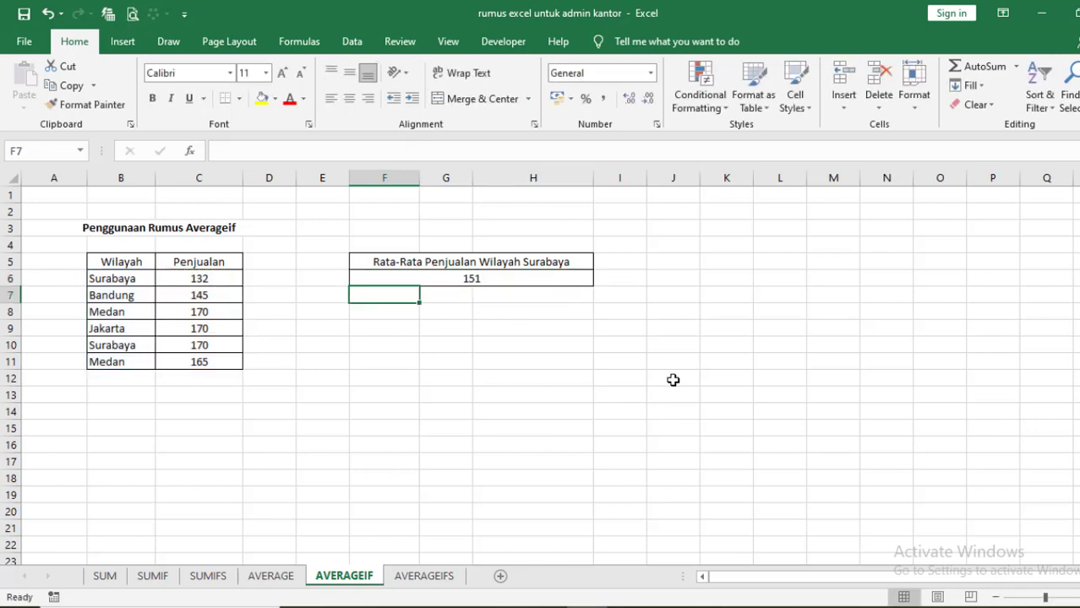
{"action": "left_click", "coordinate": [501, 278]}
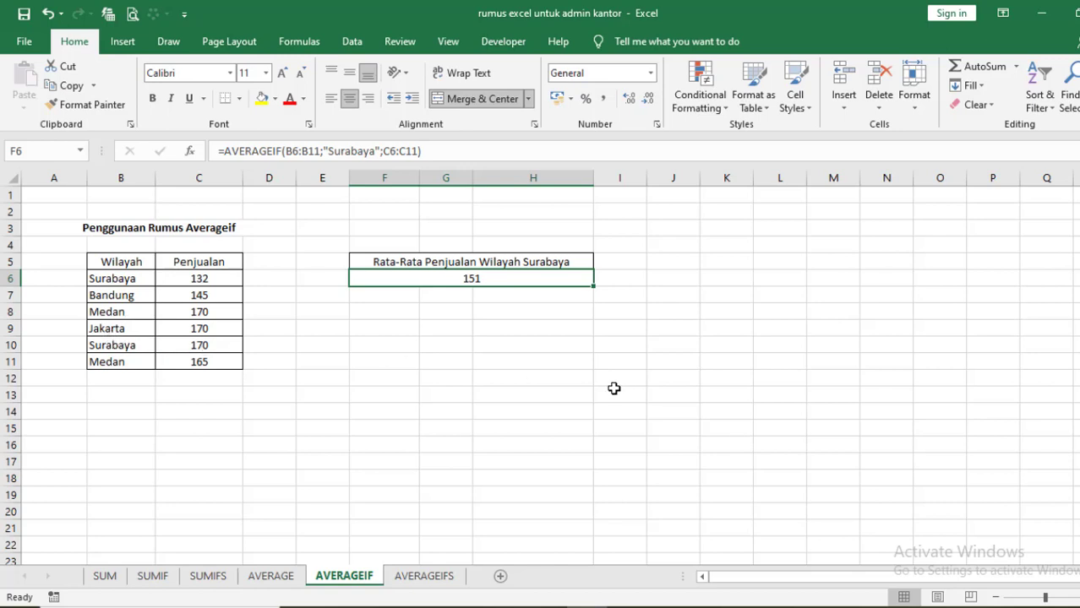
Step: Cross-check Surabaya's average in cell H11 with the formula =(C6+C10)/2
{"action": "left_click", "coordinate": [528, 365]}
{"action": "type", "text": "="}
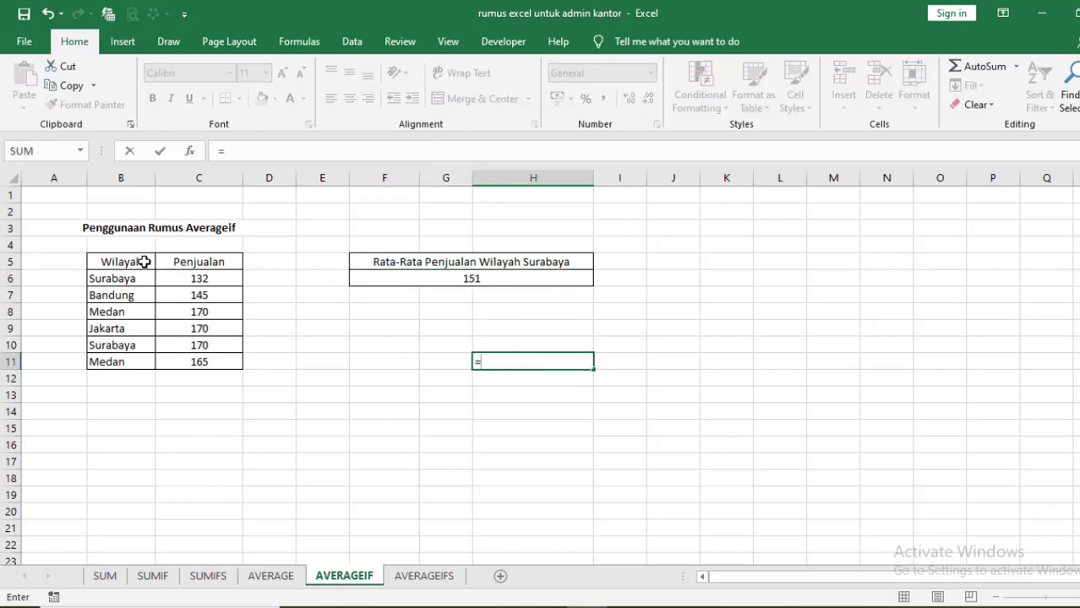
{"action": "left_click", "coordinate": [218, 281]}
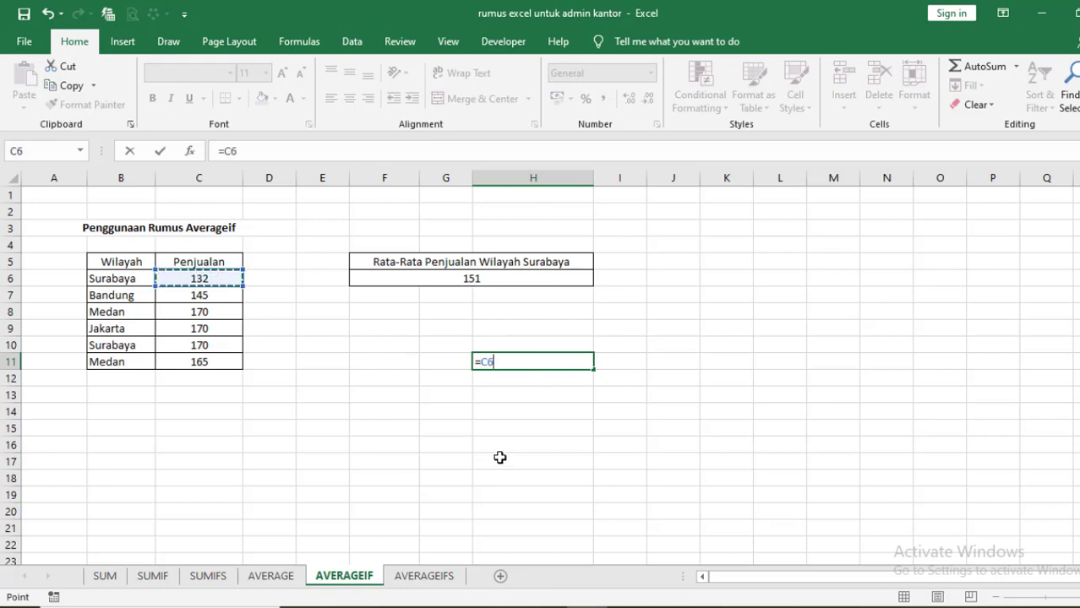
{"action": "type", "text": "+"}
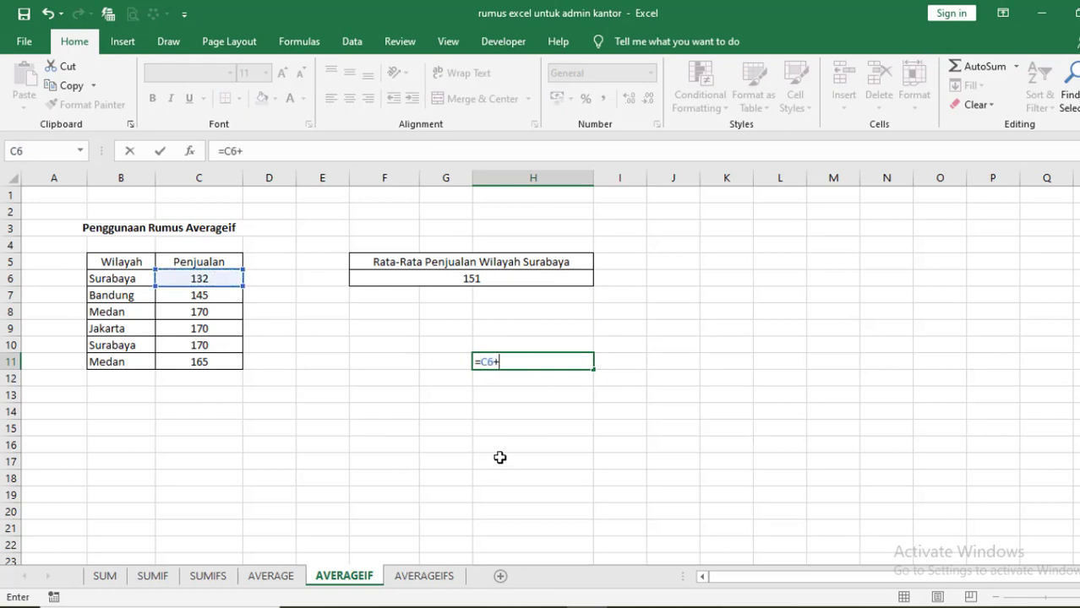
{"action": "left_click", "coordinate": [482, 362]}
{"action": "type", "text": "("}
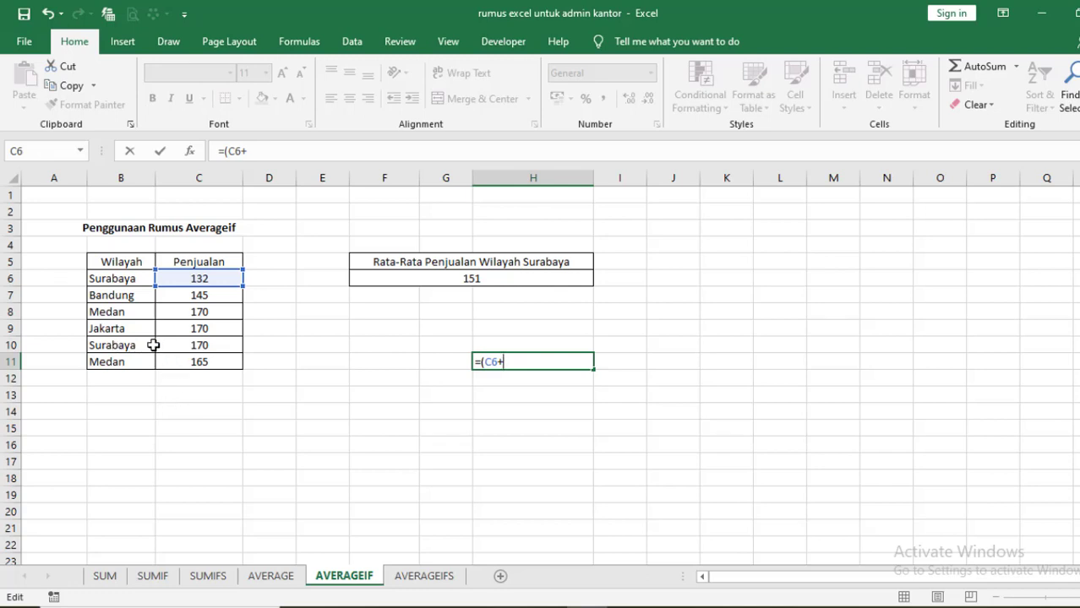
{"action": "left_click", "coordinate": [212, 343]}
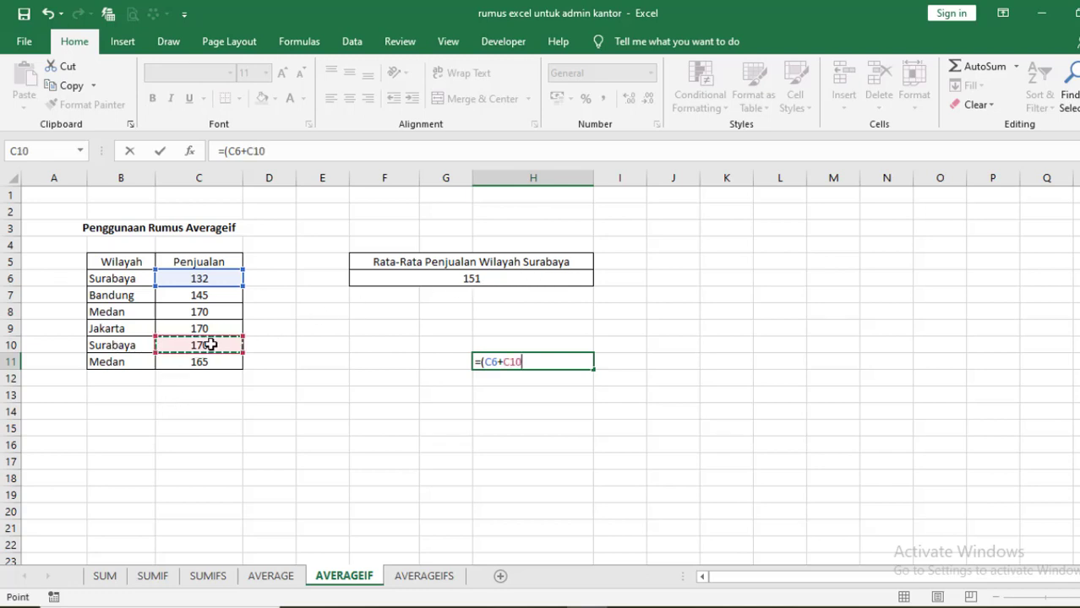
{"action": "type", "text": ")/2"}
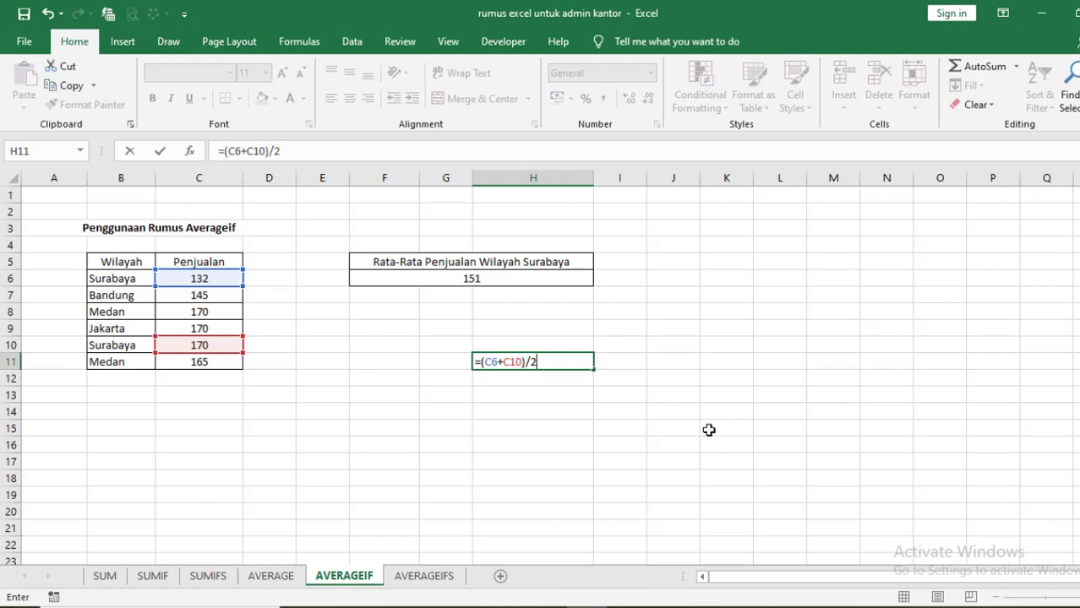
{"action": "key", "text": "Return"}
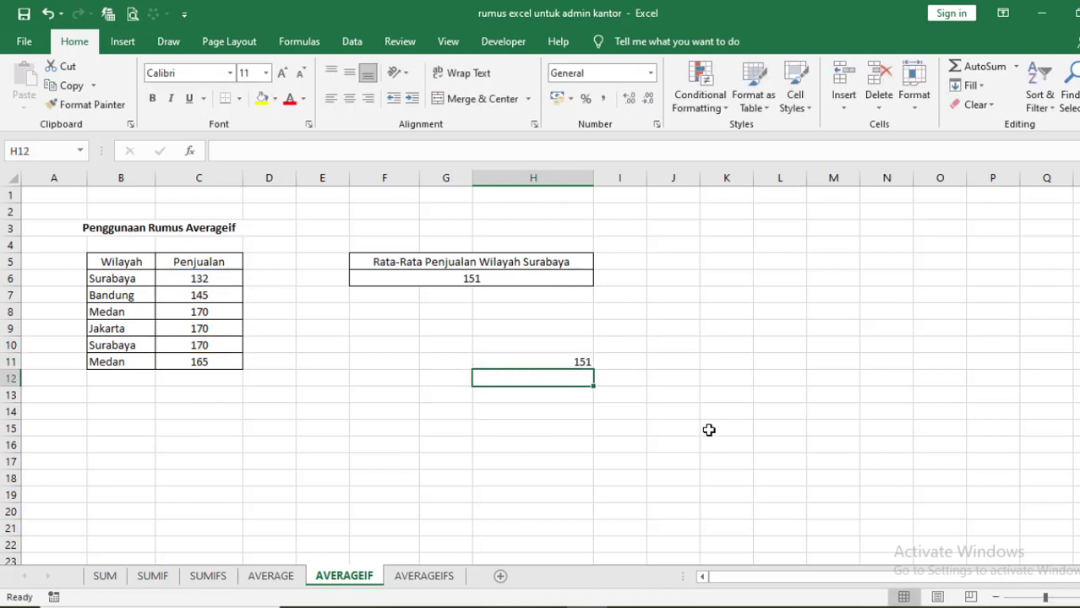
Step: Delete the check formula from cell H11 and review the AVERAGEIF formula in F6
{"action": "left_click", "coordinate": [560, 361]}
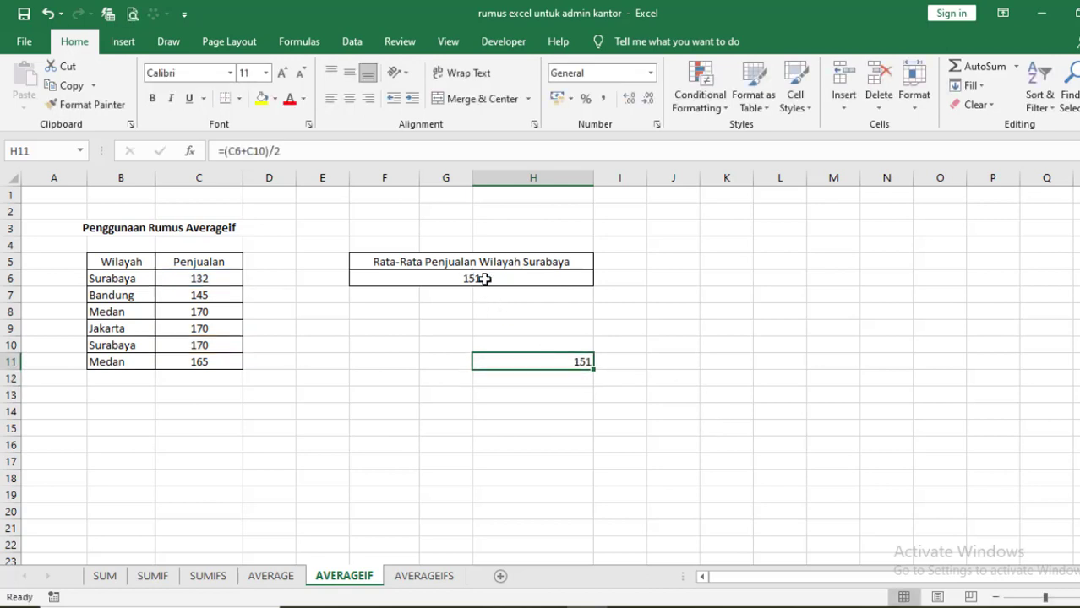
{"action": "key", "text": "Delete"}
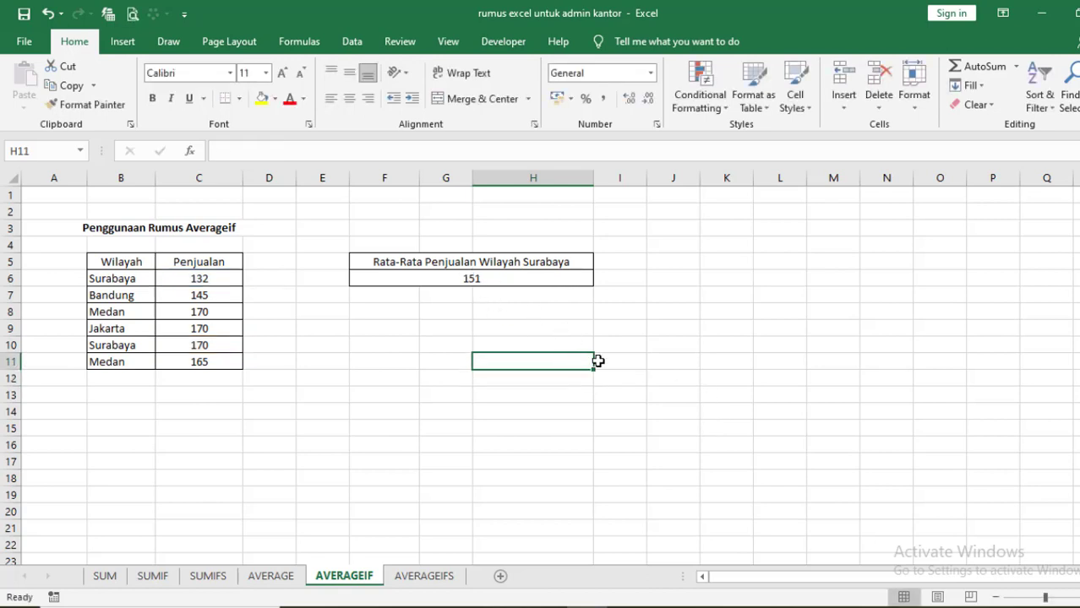
{"action": "double_click", "coordinate": [491, 277]}
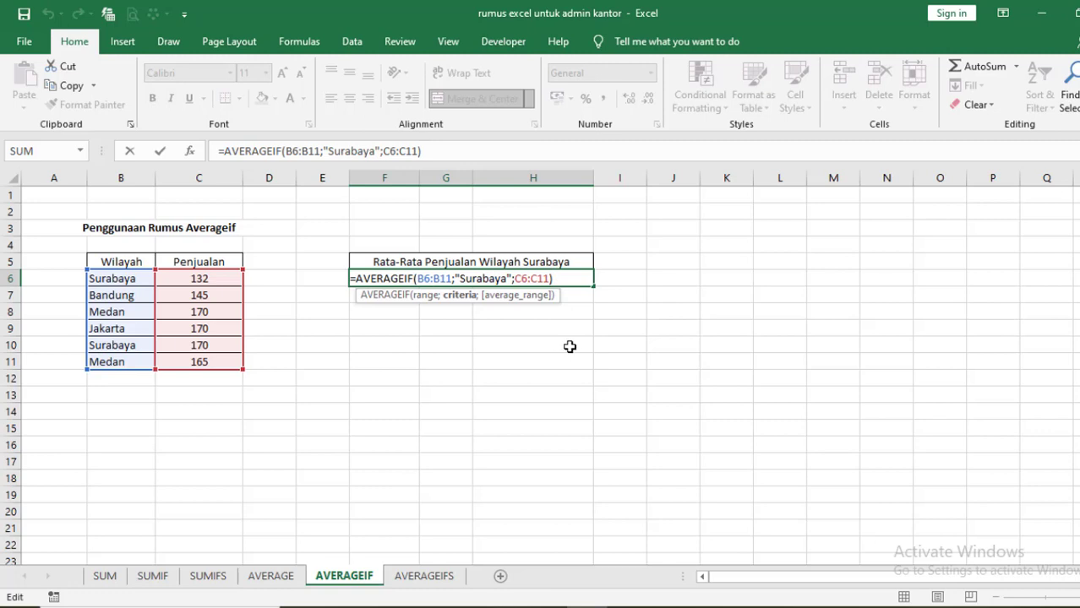
{"action": "key", "text": "Return"}
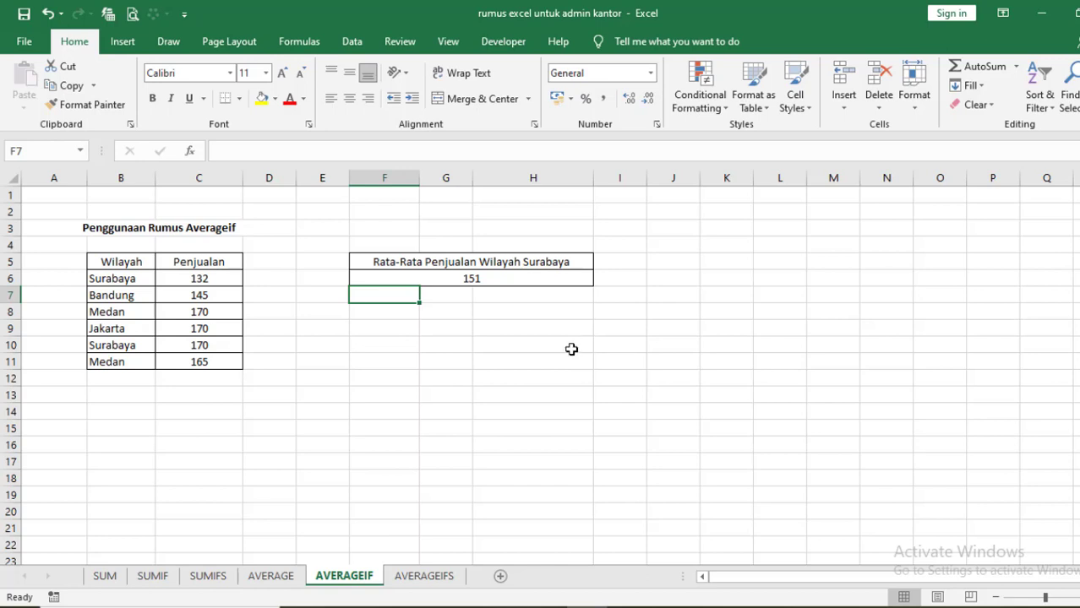
Step: On the AVERAGEIFS sheet, start an AVERAGEIFS formula in F6 with C6:C11 as the average range
{"action": "left_click", "coordinate": [419, 581]}
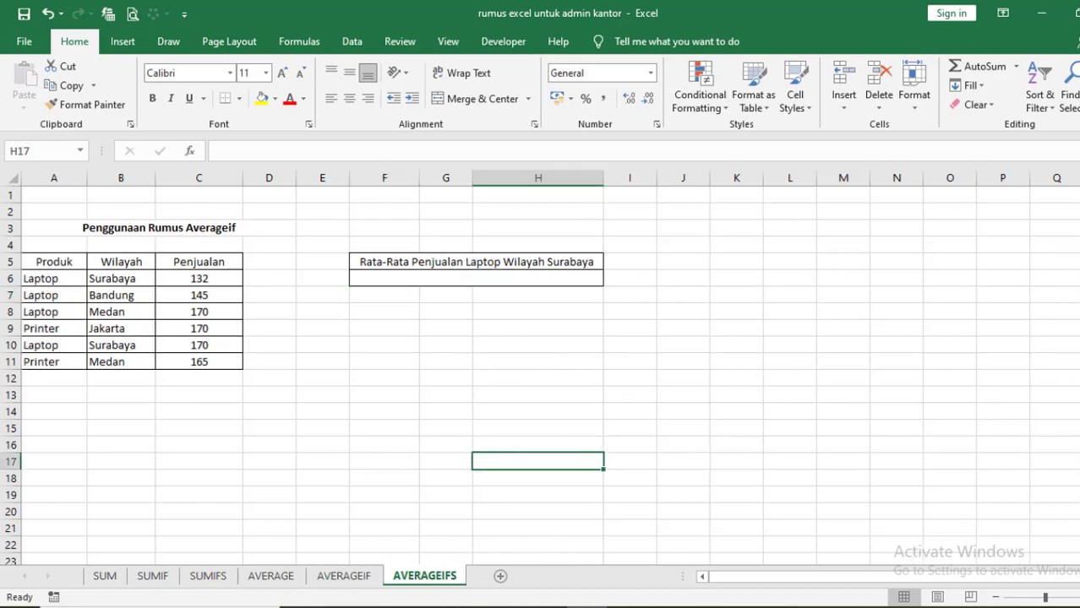
{"action": "left_click", "coordinate": [430, 276]}
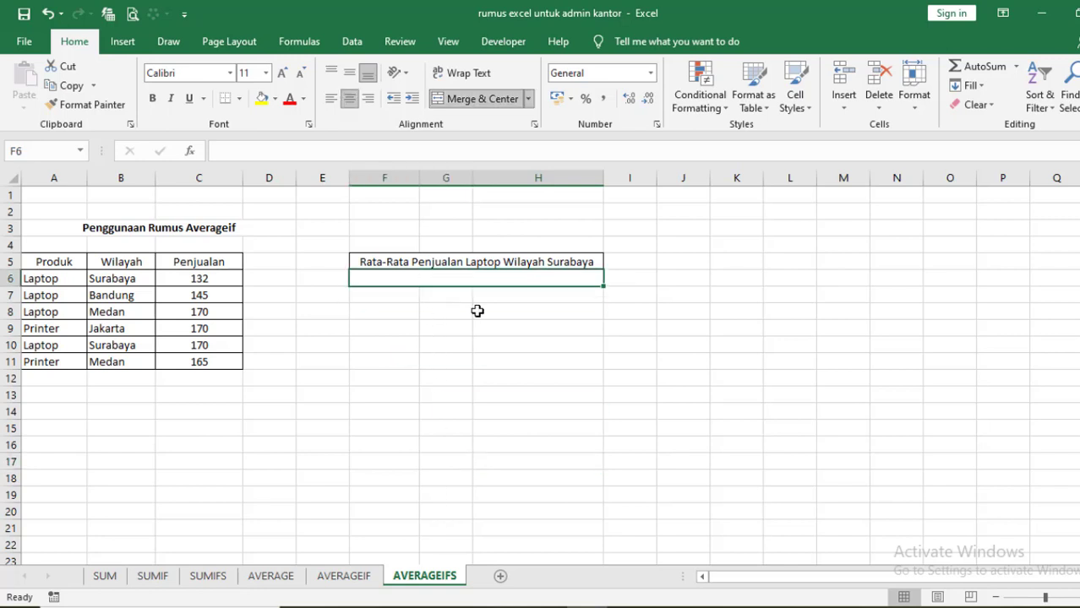
{"action": "type", "text": "="}
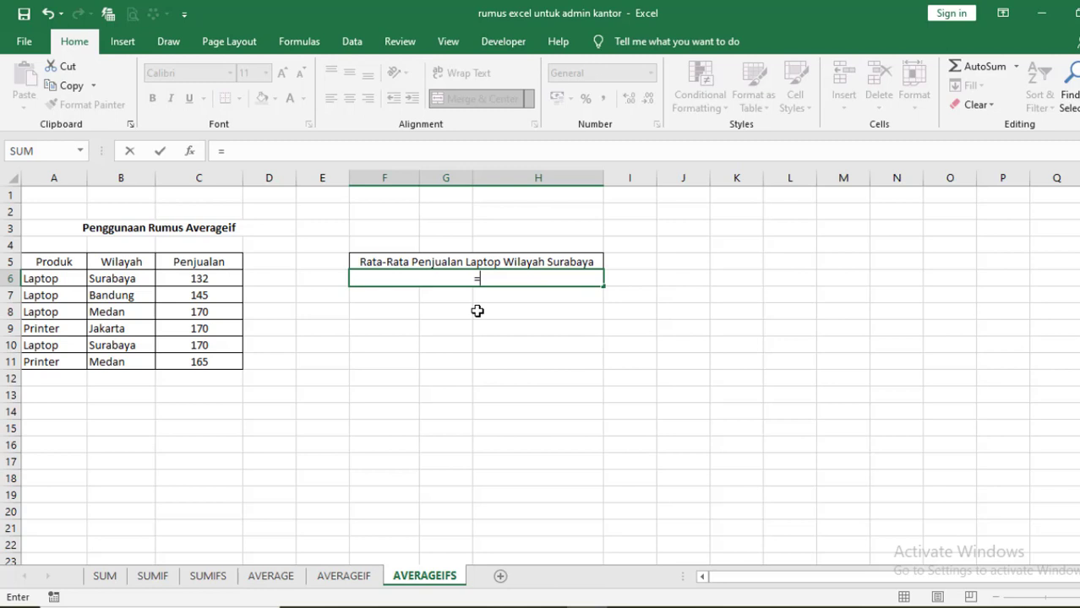
{"action": "type", "text": "aver"}
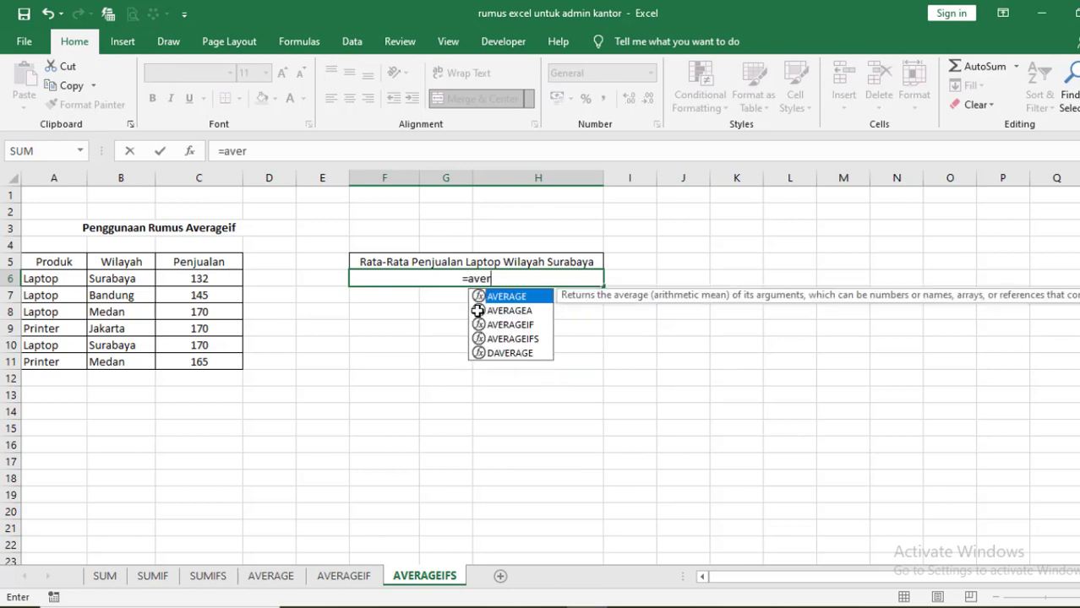
{"action": "type", "text": "ageif"}
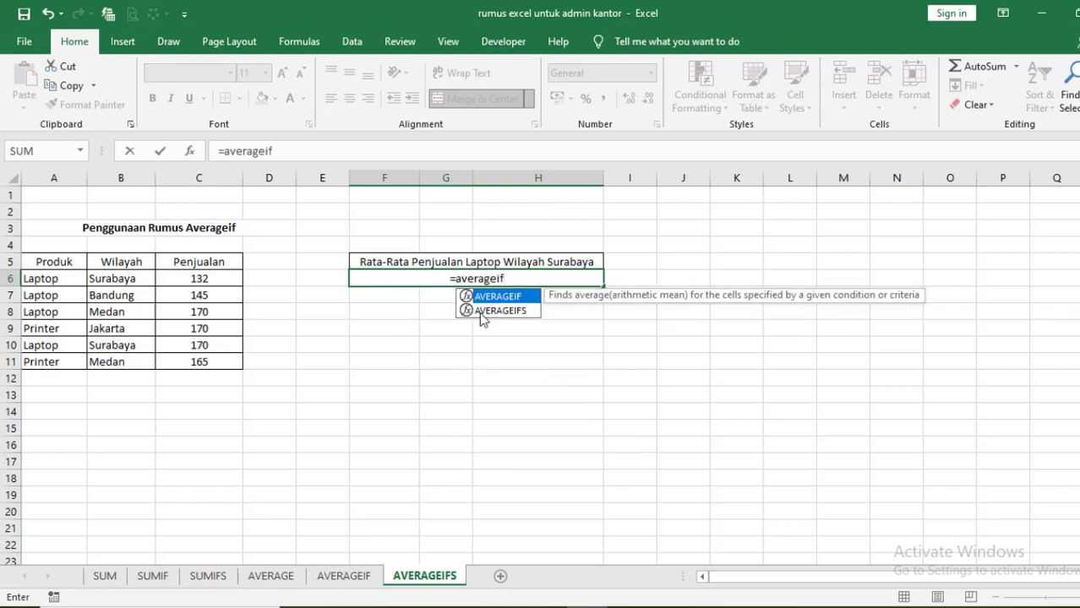
{"action": "double_click", "coordinate": [523, 311]}
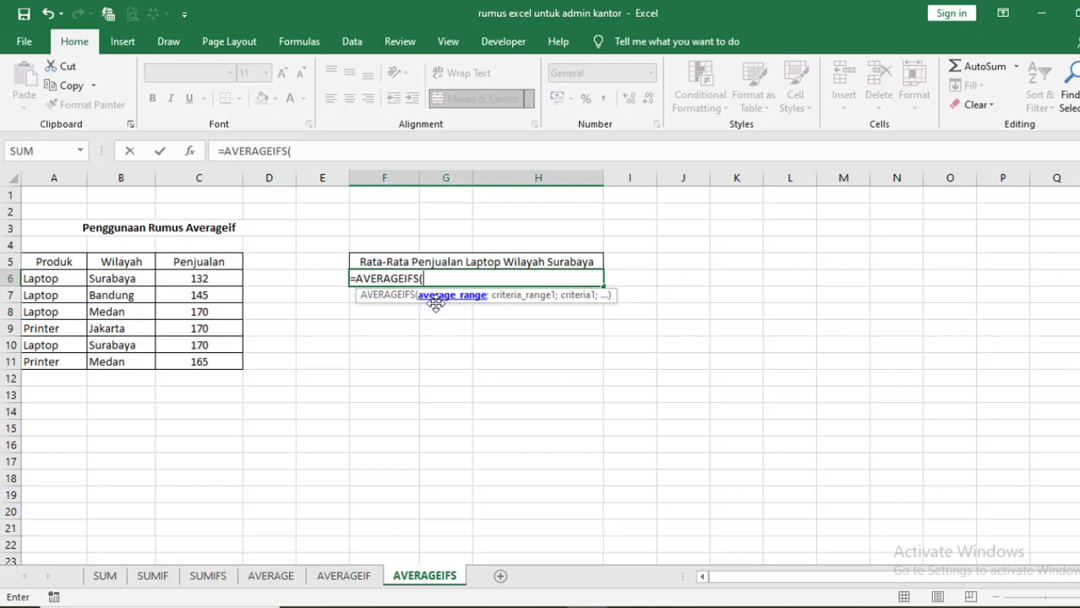
{"action": "left_click", "coordinate": [207, 280]}
{"action": "left_click_drag", "start_coordinate": [207, 280], "coordinate": [217, 362]}
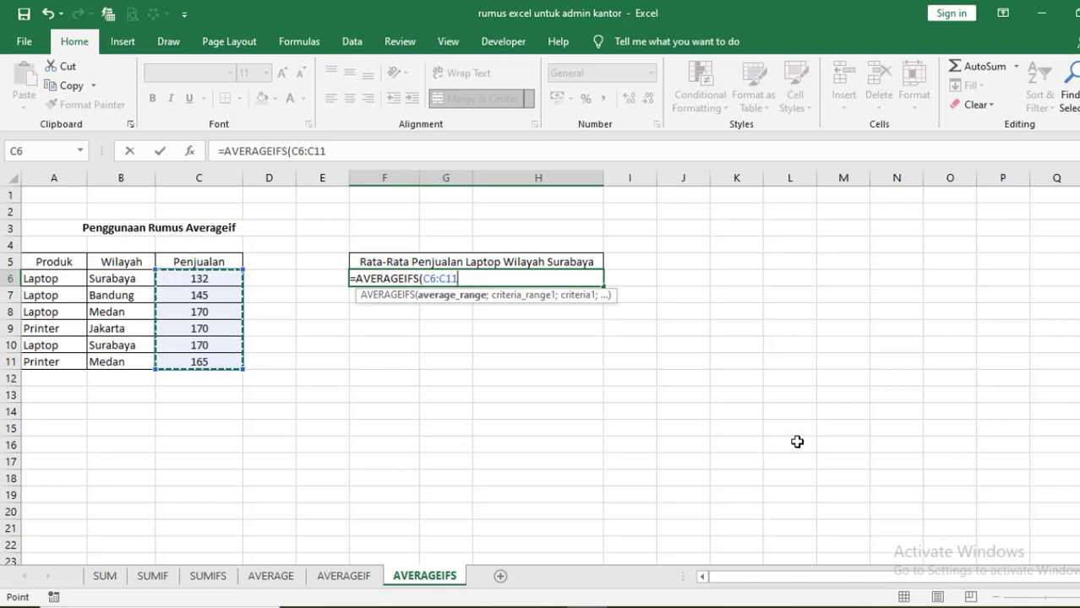
{"action": "type", "text": ";"}
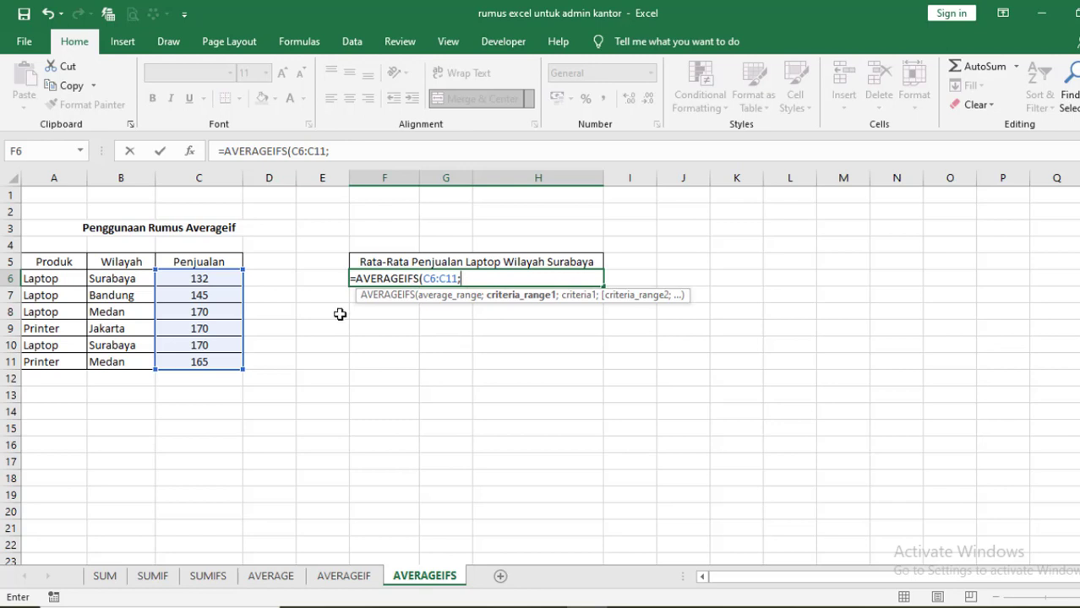
Step: Complete the AVERAGEIFS formula with criteria range A6:A11 matching "Laptop" and criteria range B6:B11 matching "Surabaya"
{"action": "left_click", "coordinate": [55, 279]}
{"action": "left_click_drag", "start_coordinate": [56, 279], "coordinate": [53, 357]}
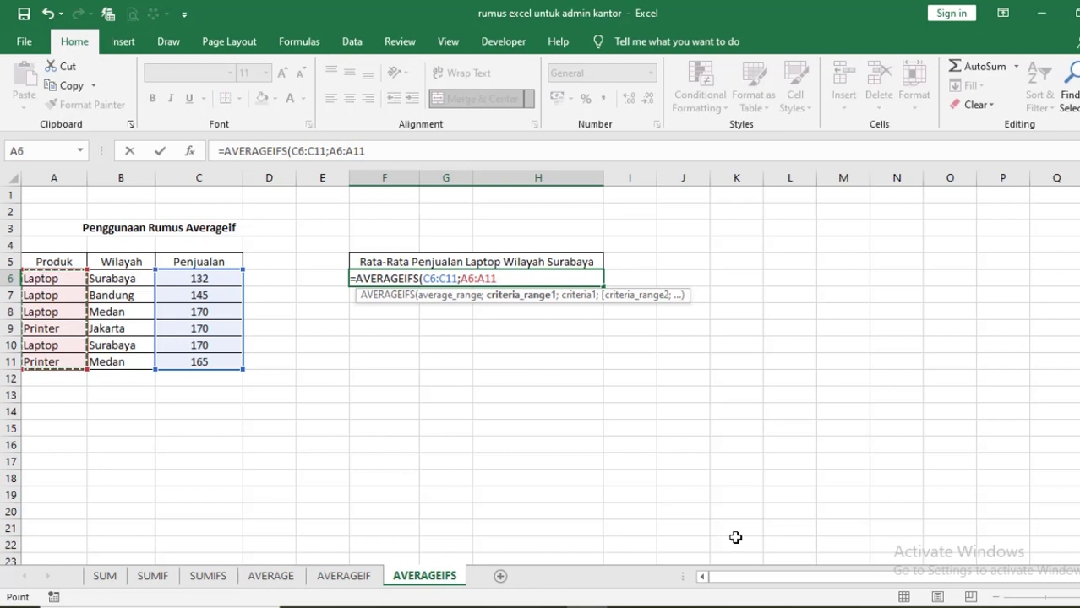
{"action": "type", "text": ";"}
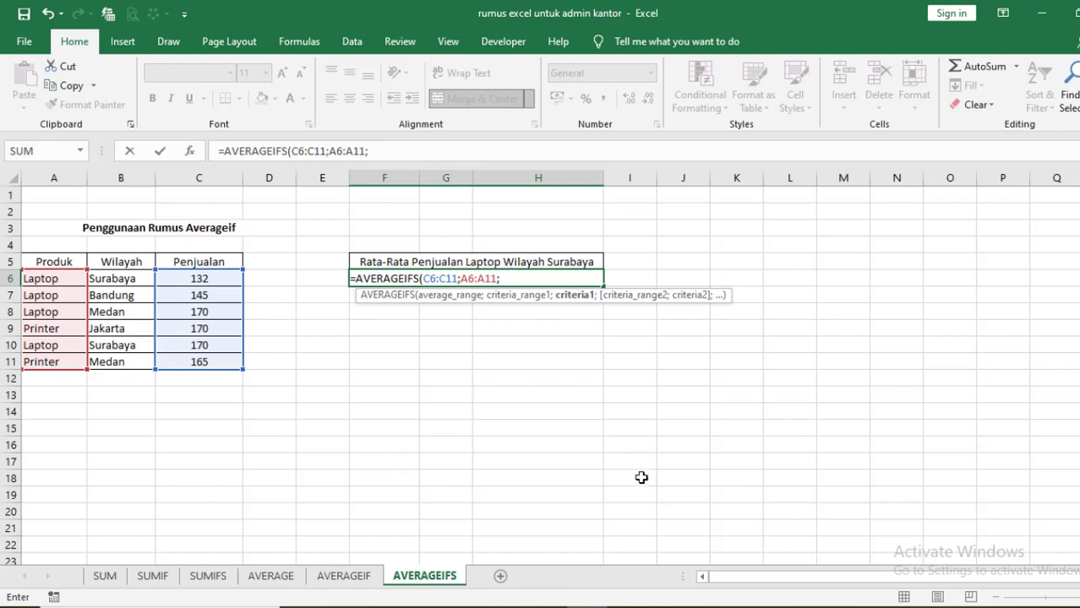
{"action": "type", "text": "\"Laptop\";"}
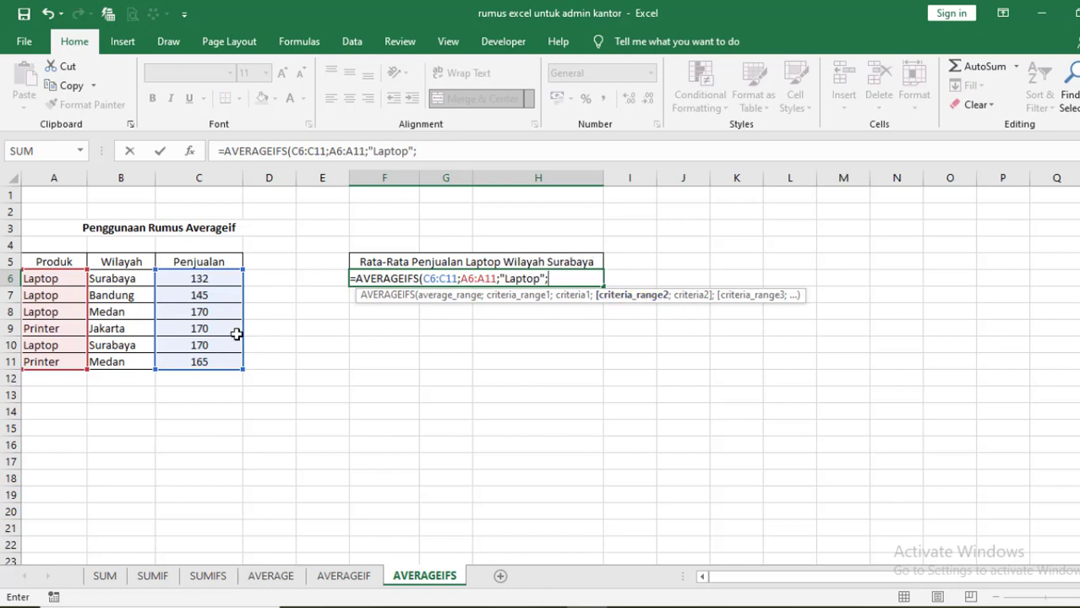
{"action": "left_click_drag", "start_coordinate": [126, 279], "coordinate": [114, 362]}
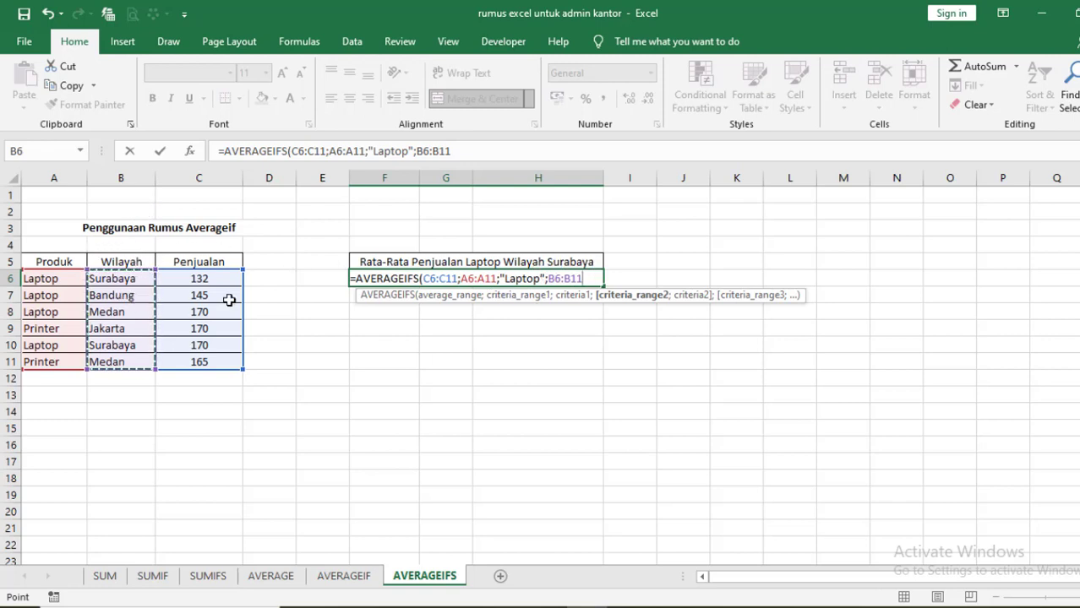
{"action": "type", "text": ";"}
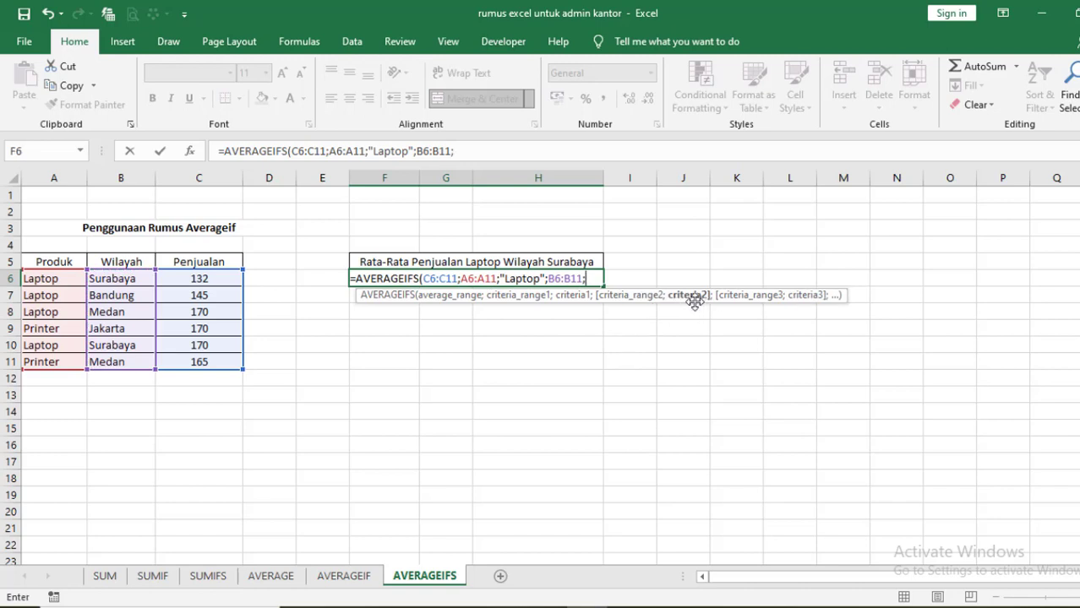
{"action": "type", "text": "\"Surabaya"}
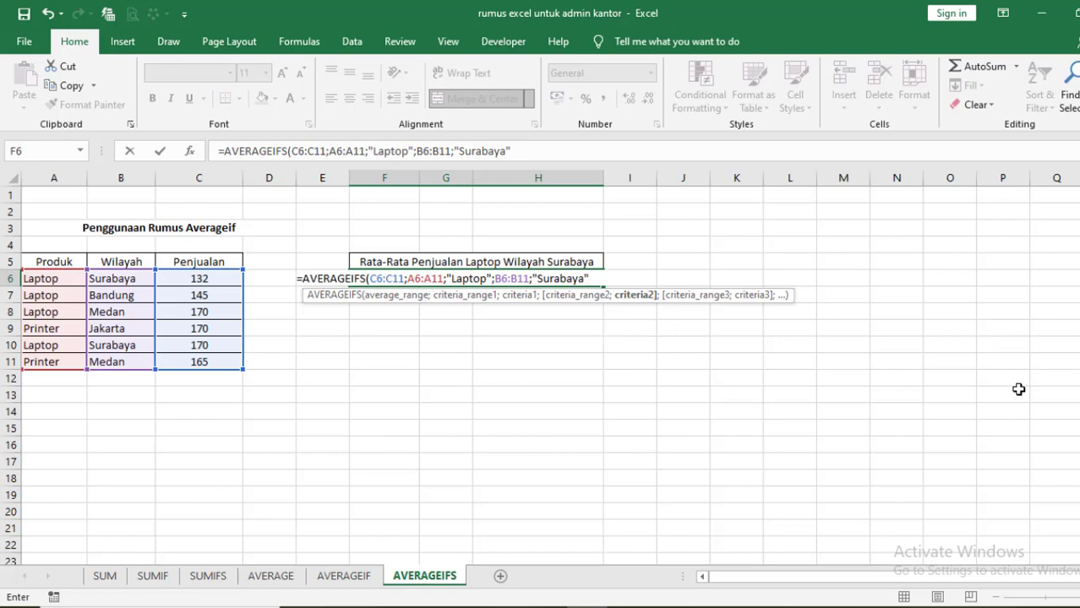
{"action": "key", "text": "Return"}
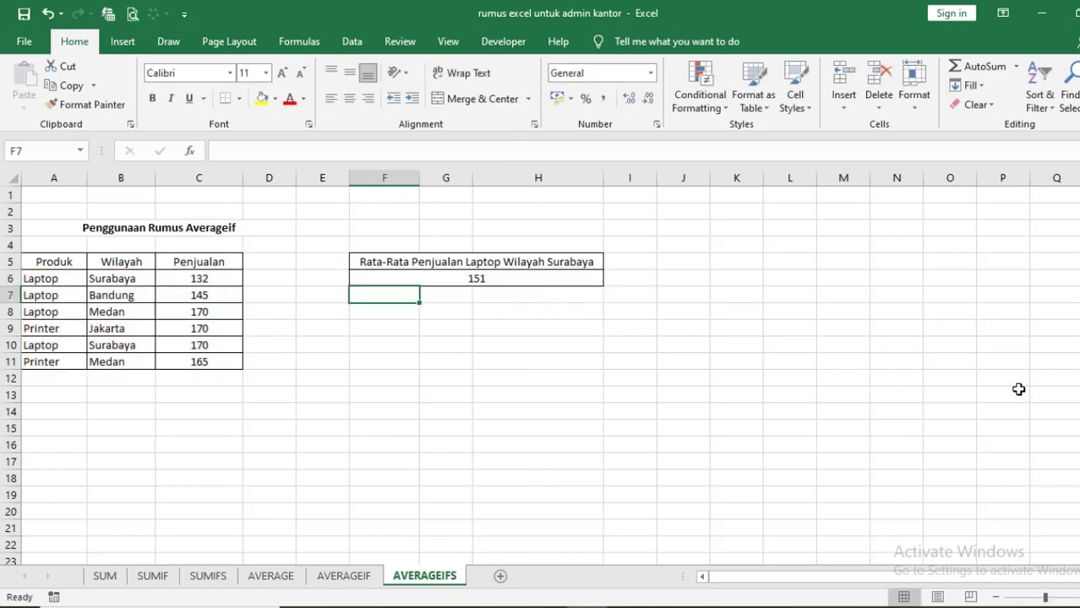
{"action": "left_click", "coordinate": [524, 282]}
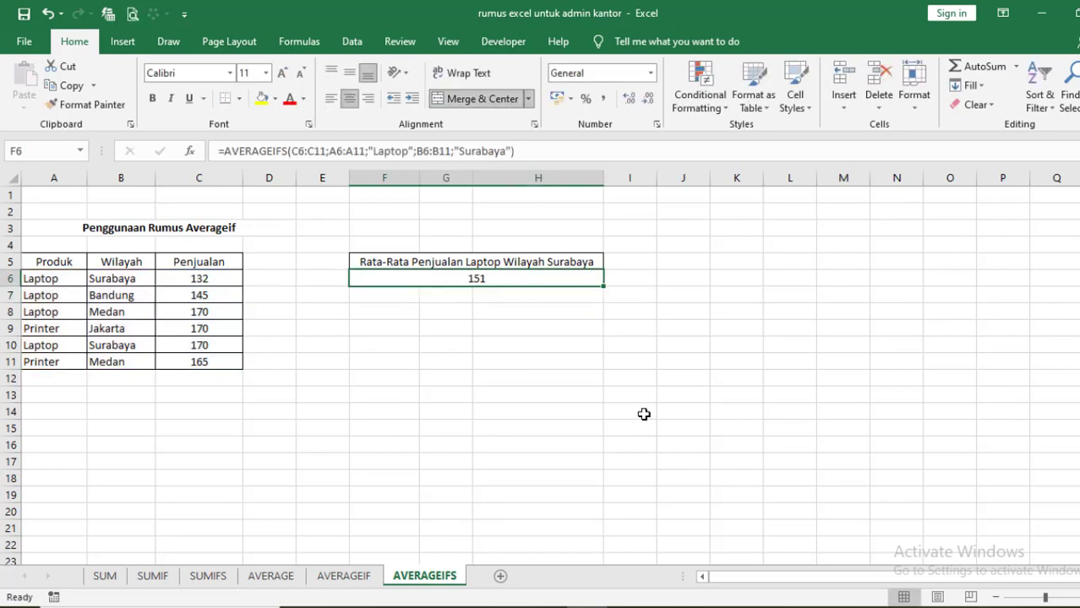
Step: Cross-check the average of Surabaya's Laptop sales in cell H9 with the formula =(C6+C10)/2
{"action": "left_click", "coordinate": [513, 332]}
{"action": "type", "text": "="}
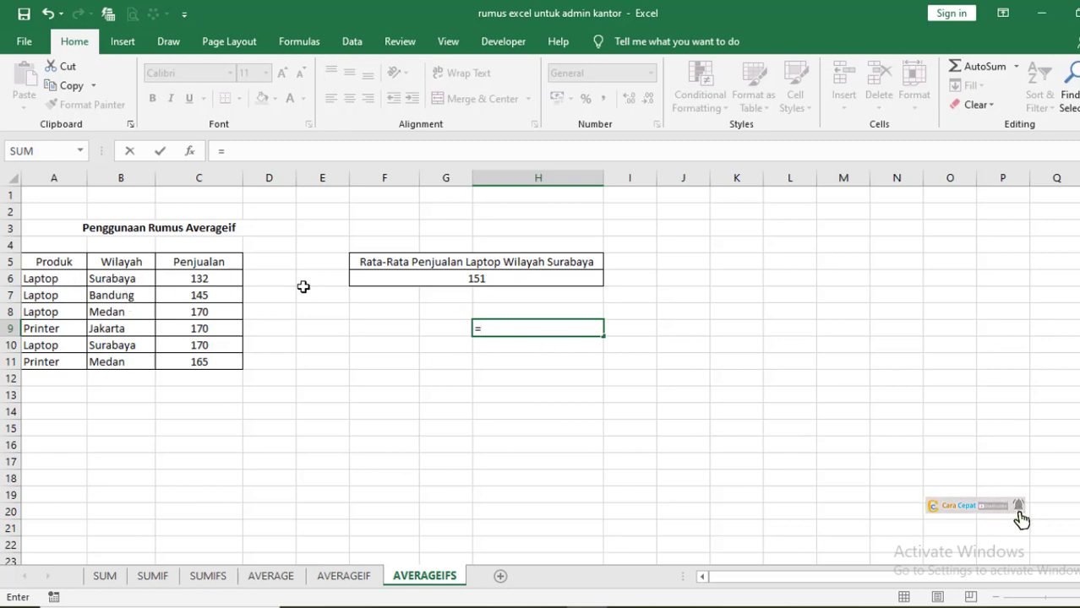
{"action": "left_click", "coordinate": [216, 277]}
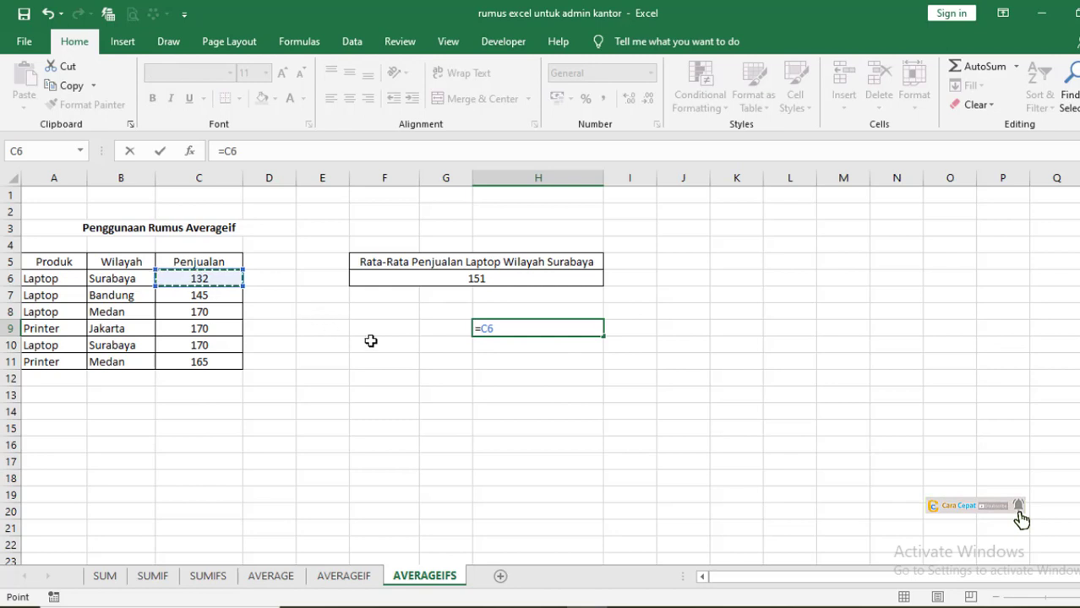
{"action": "left_click", "coordinate": [483, 330]}
{"action": "type", "text": "(C6"}
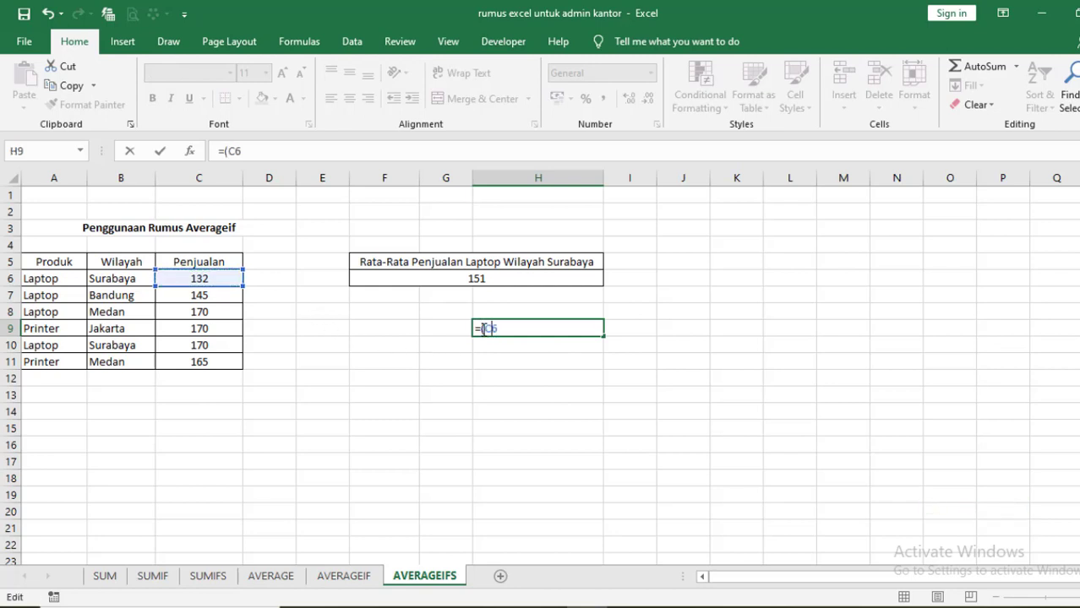
{"action": "type", "text": "+"}
{"action": "left_click", "coordinate": [226, 347]}
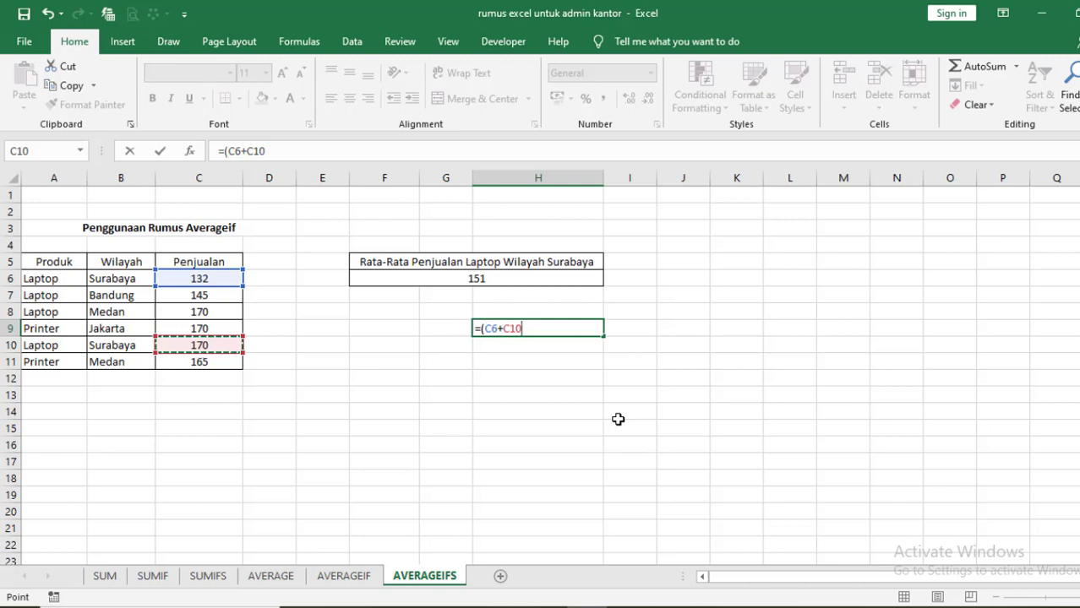
{"action": "type", "text": ")"}
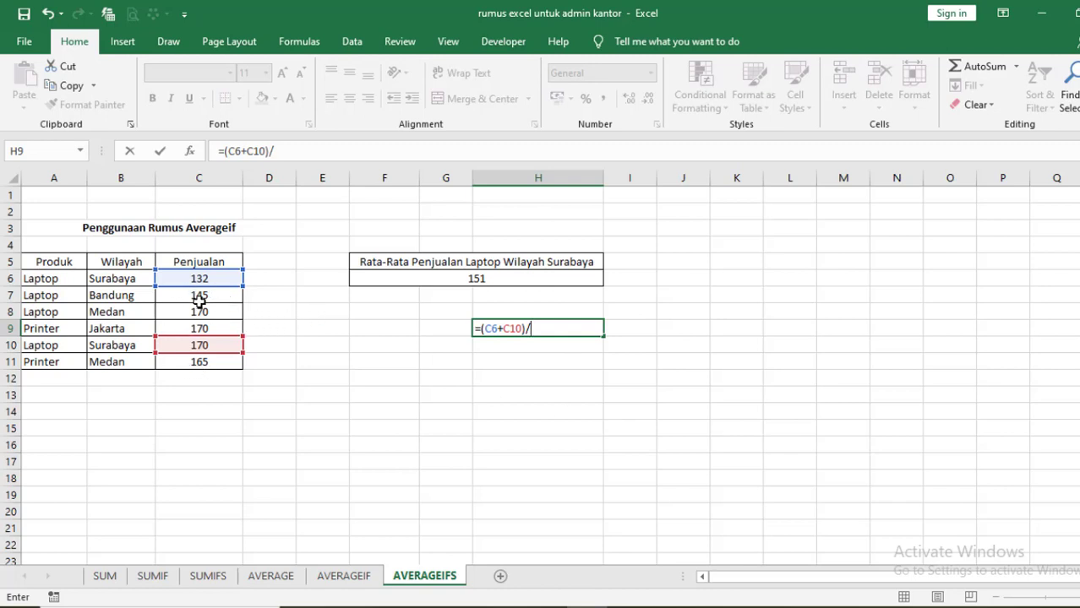
{"action": "type", "text": "/2"}
{"action": "key", "text": "Return"}
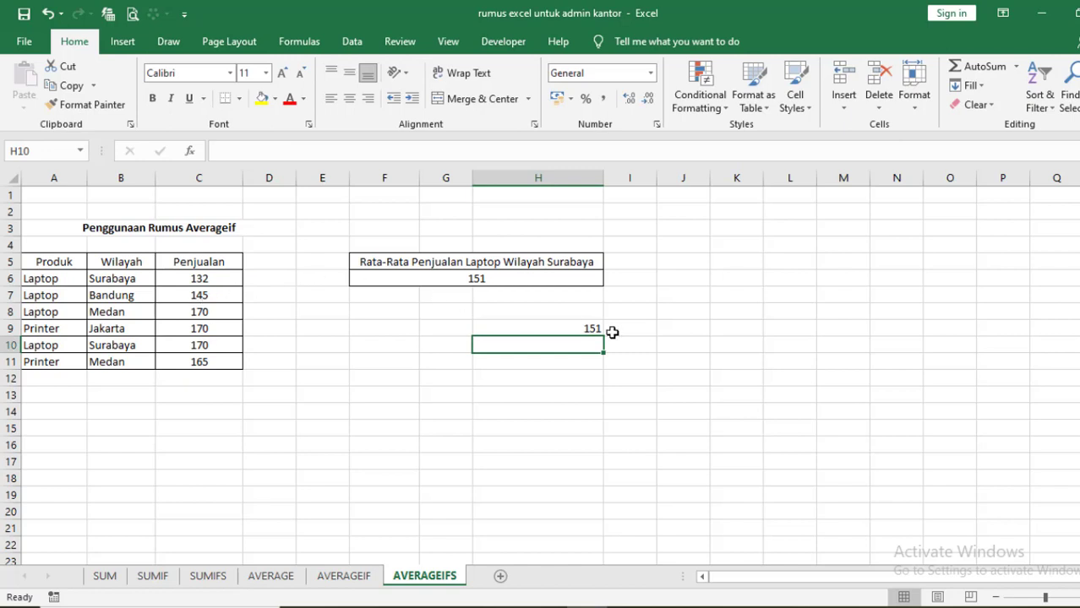
Step: Review the manual check formula in cell H9 and delete it
{"action": "left_click", "coordinate": [560, 329]}
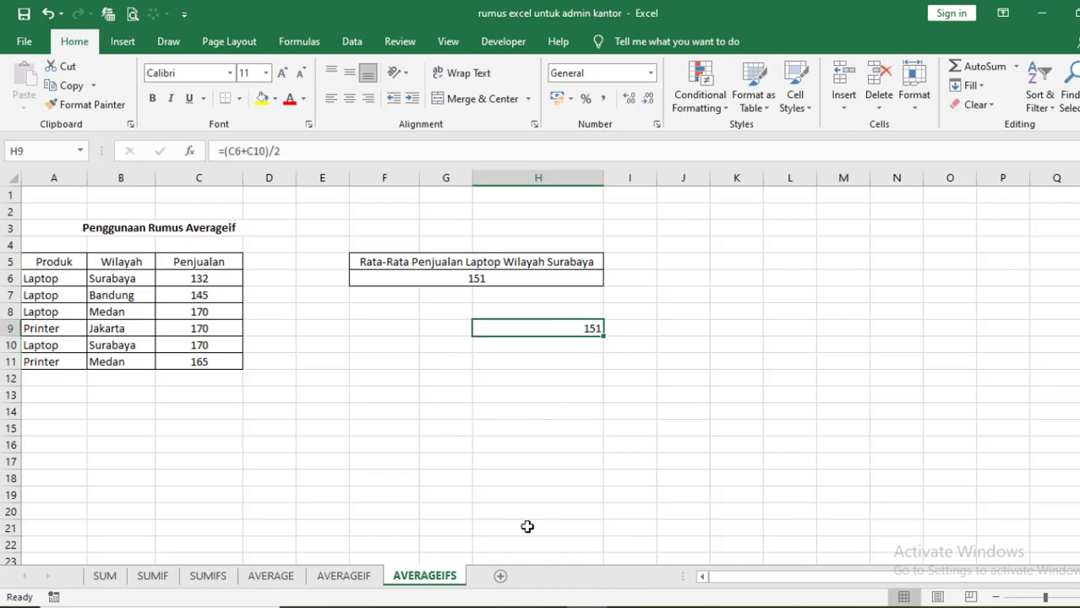
{"action": "double_click", "coordinate": [528, 328]}
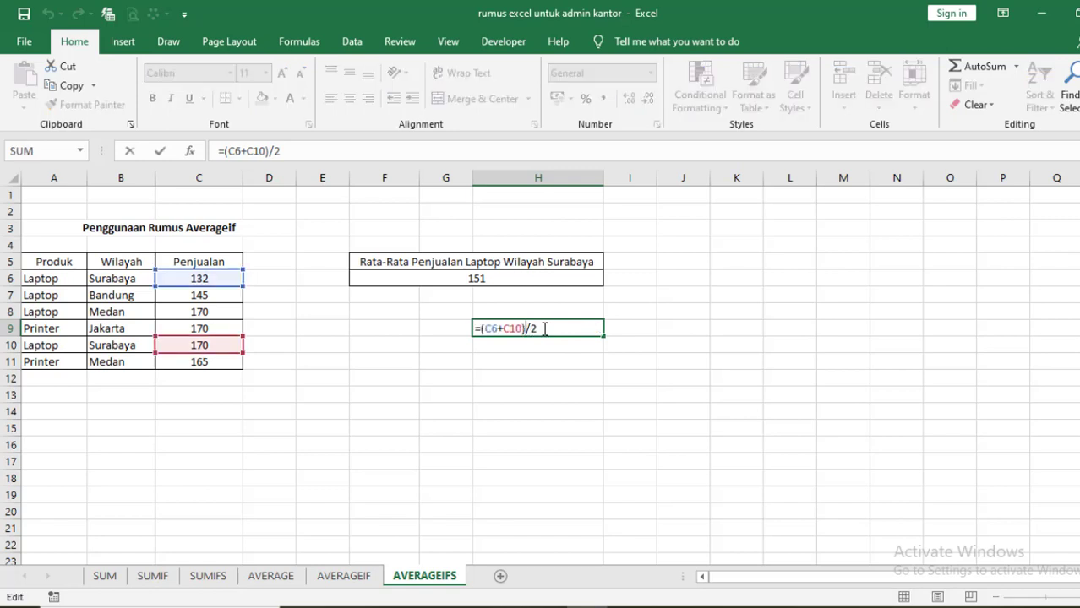
{"action": "left_click_drag", "start_coordinate": [545, 328], "coordinate": [453, 329]}
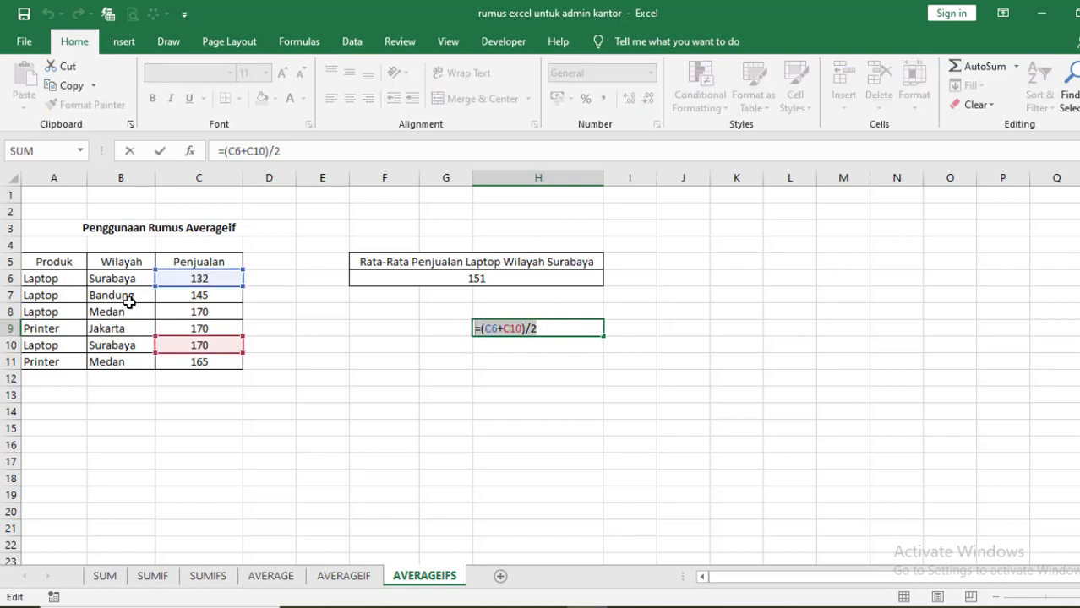
{"action": "left_click", "coordinate": [542, 328]}
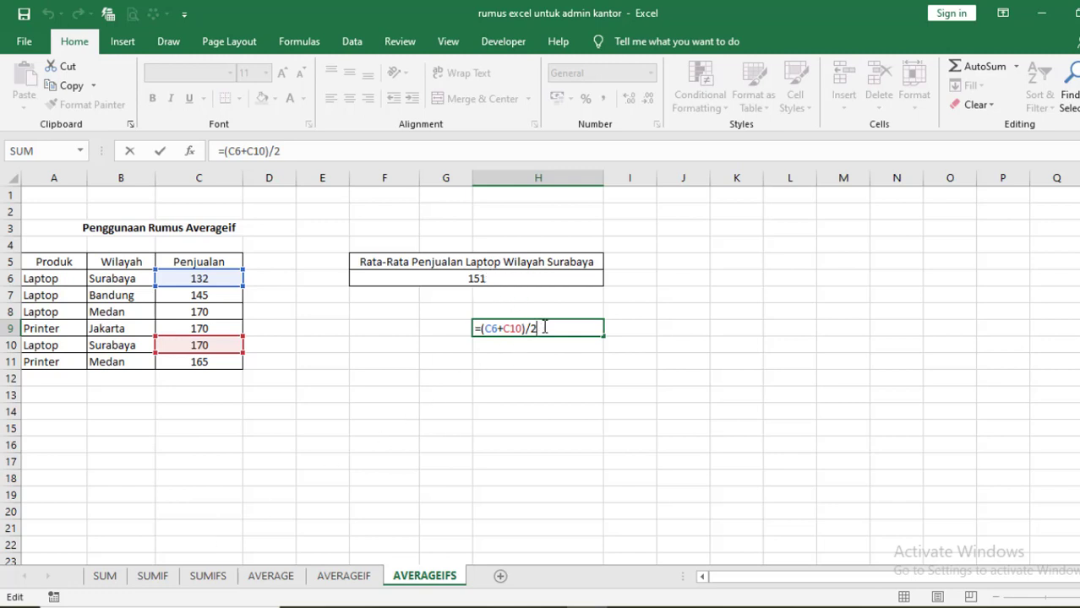
{"action": "left_click_drag", "start_coordinate": [545, 328], "coordinate": [448, 318]}
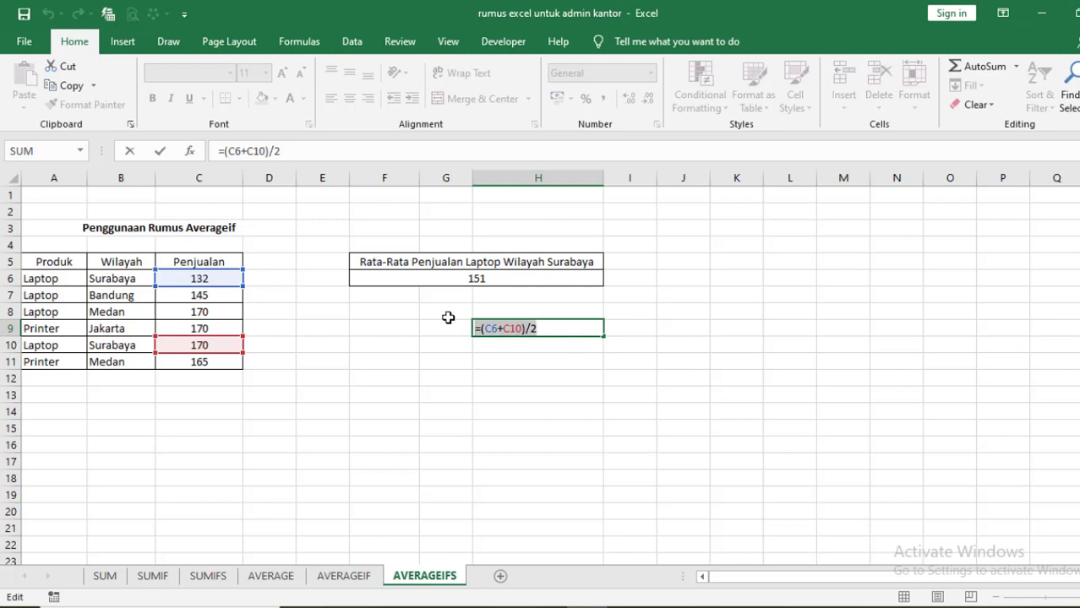
{"action": "key", "text": "Escape"}
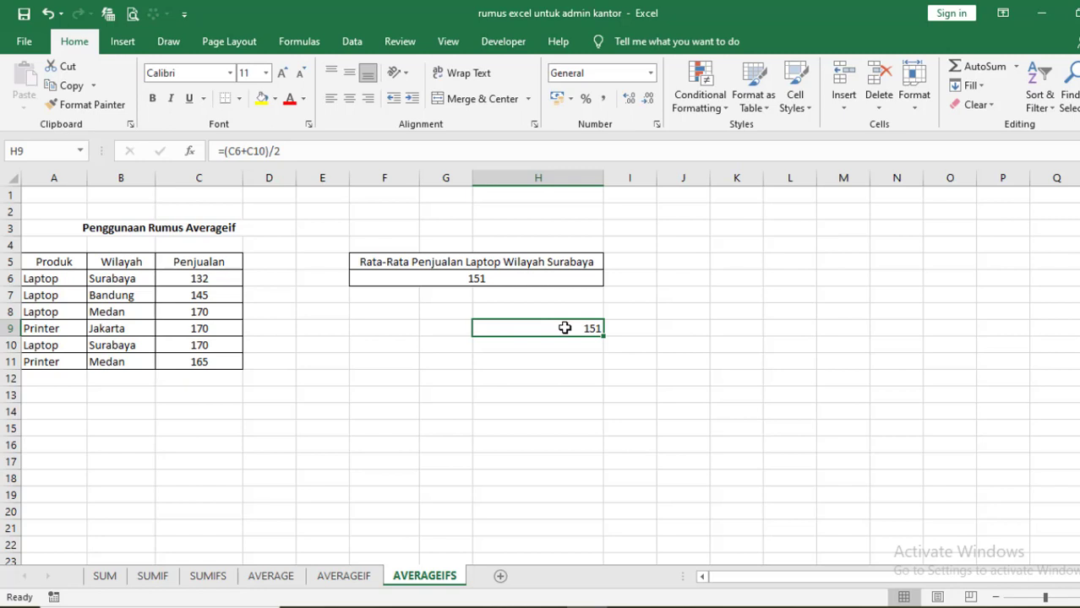
{"action": "key", "text": "Delete"}
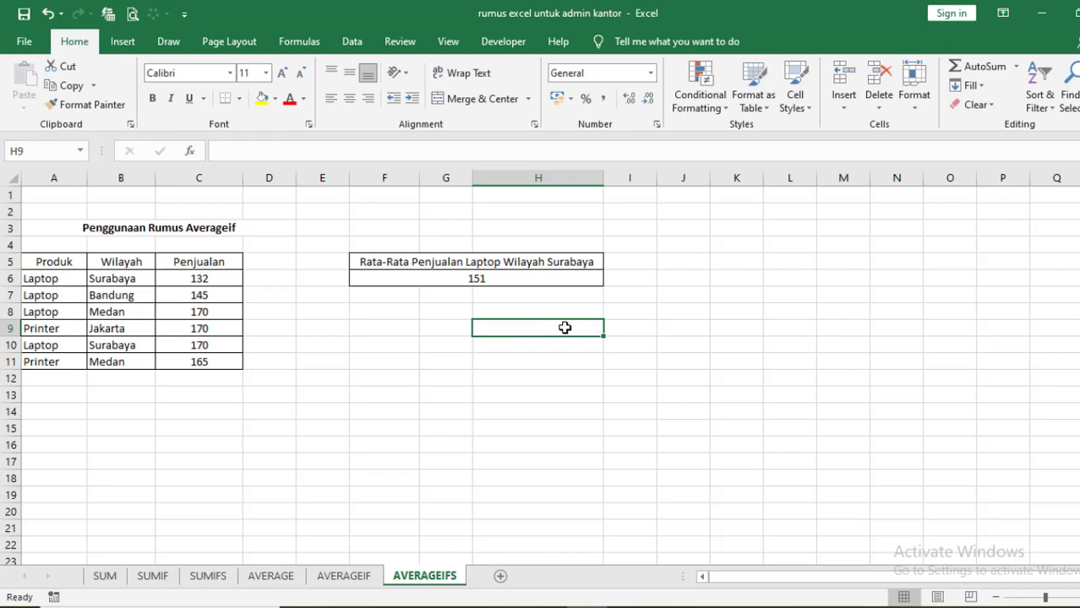